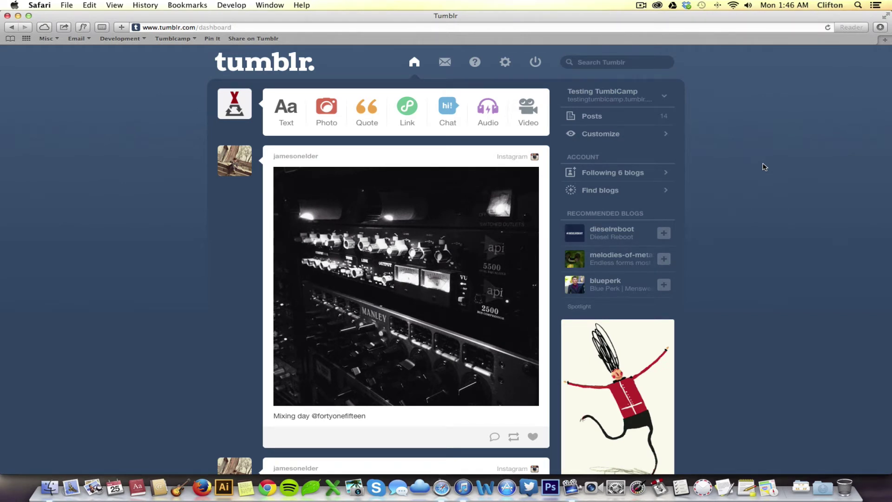
Step: Open the theme customizer for the Testing TumblCamp blog from the account settings
{"action": "left_click", "coordinate": [506, 64]}
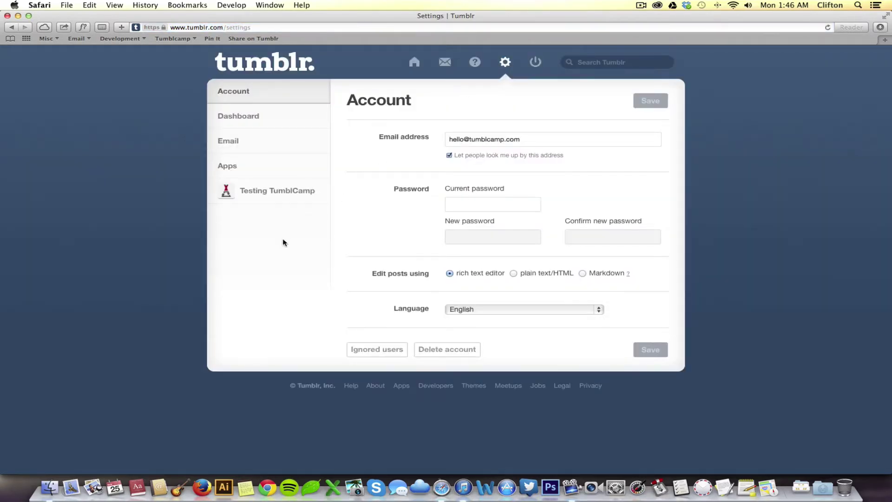
{"action": "left_click", "coordinate": [267, 200]}
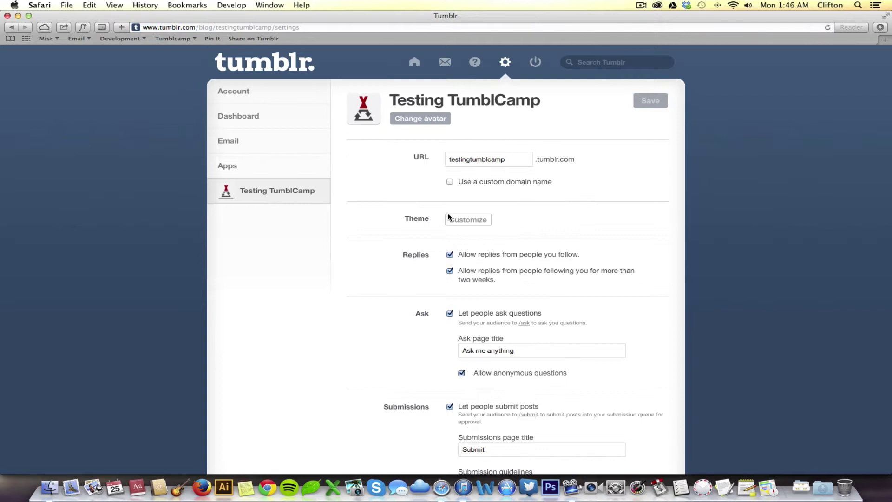
{"action": "left_click", "coordinate": [467, 222]}
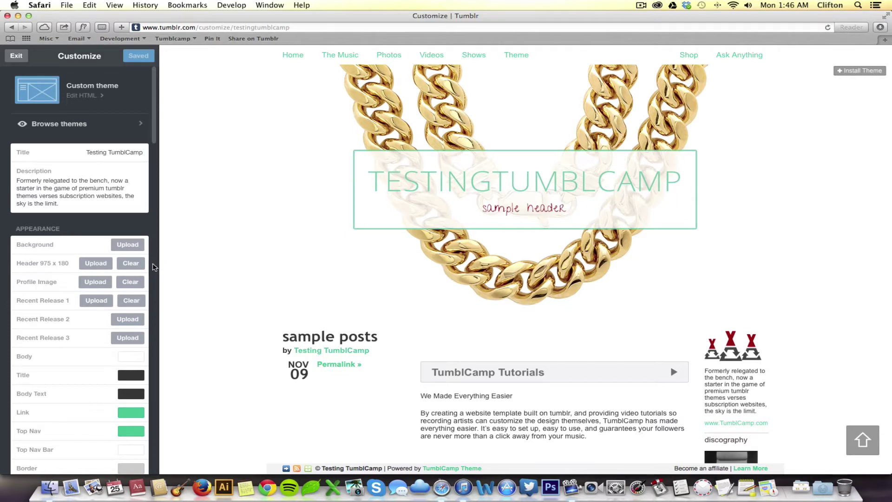
Step: Scroll the Customize sidebar down to the bottom where page options are listed
{"action": "scroll", "coordinate": [154, 267], "scroll_direction": "down", "scroll_amount": 20}
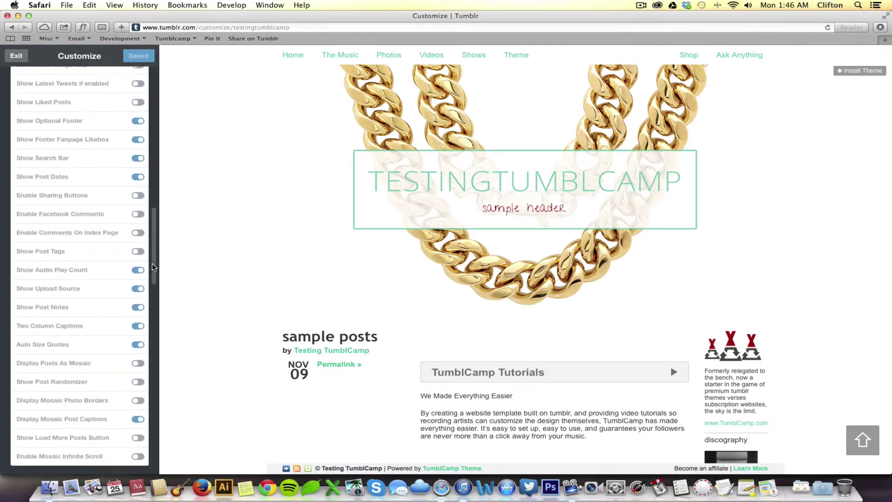
{"action": "scroll", "coordinate": [154, 267], "scroll_direction": "down", "scroll_amount": 20}
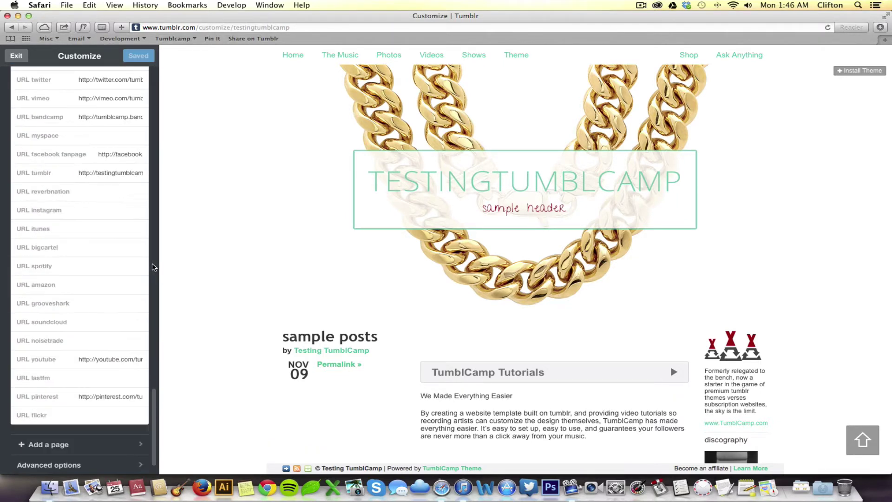
{"action": "scroll", "coordinate": [130, 389], "scroll_direction": "down", "scroll_amount": 2}
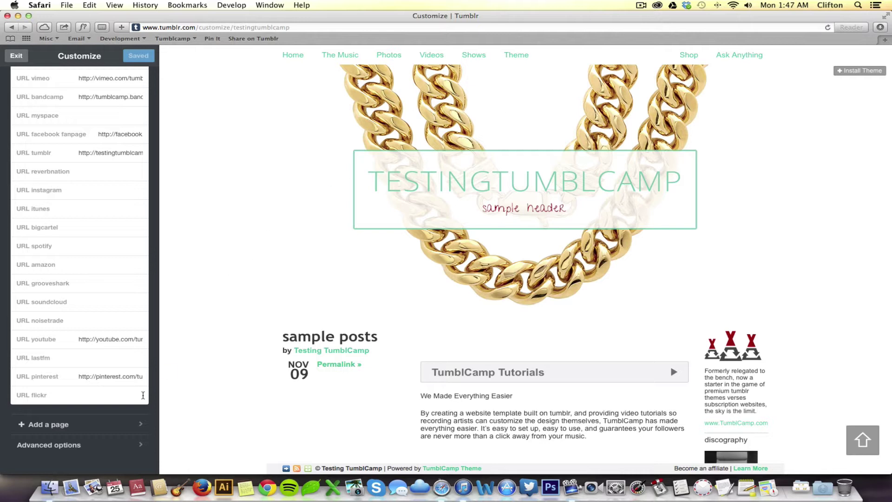
Step: Add a page at /forum titled Forum, with a nav link and body 'Sign Up and Join Us!'
{"action": "left_click", "coordinate": [92, 430]}
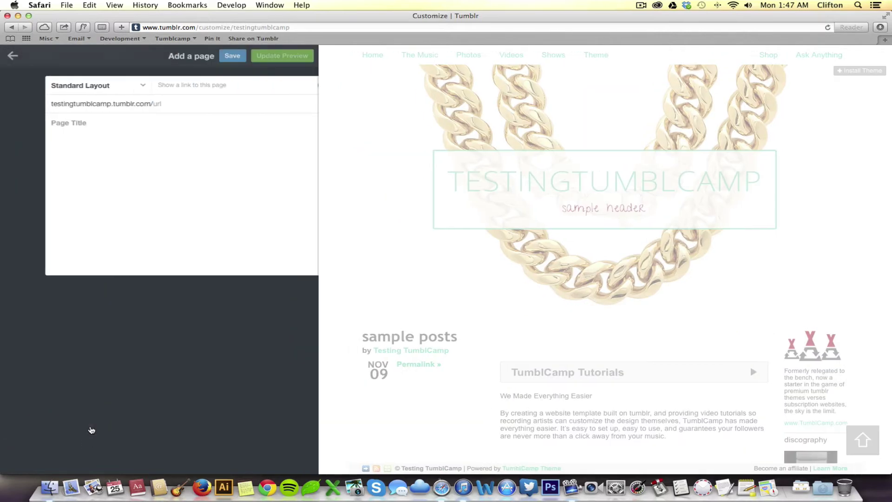
{"action": "left_click", "coordinate": [151, 104]}
{"action": "type", "text": "fo"}
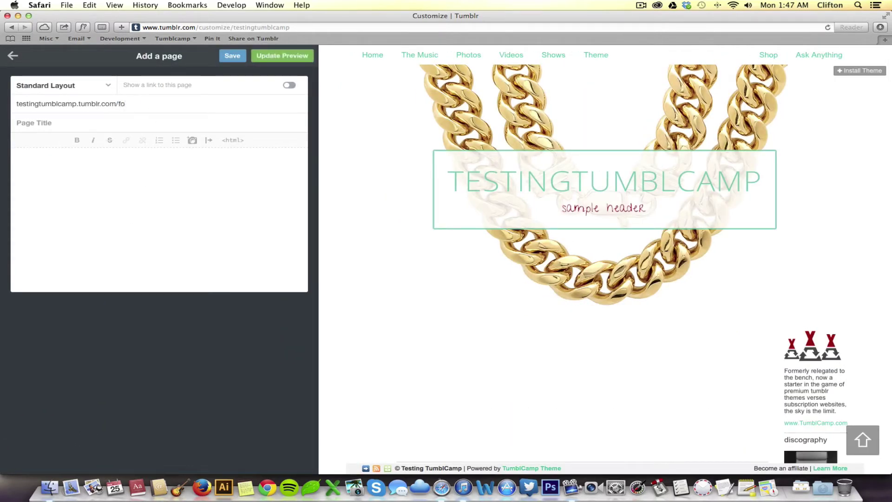
{"action": "type", "text": "rum"}
{"action": "left_click", "coordinate": [171, 120]}
{"action": "type", "text": "Forum"}
{"action": "left_click", "coordinate": [289, 85]}
{"action": "type", "text": "Sign Up "}
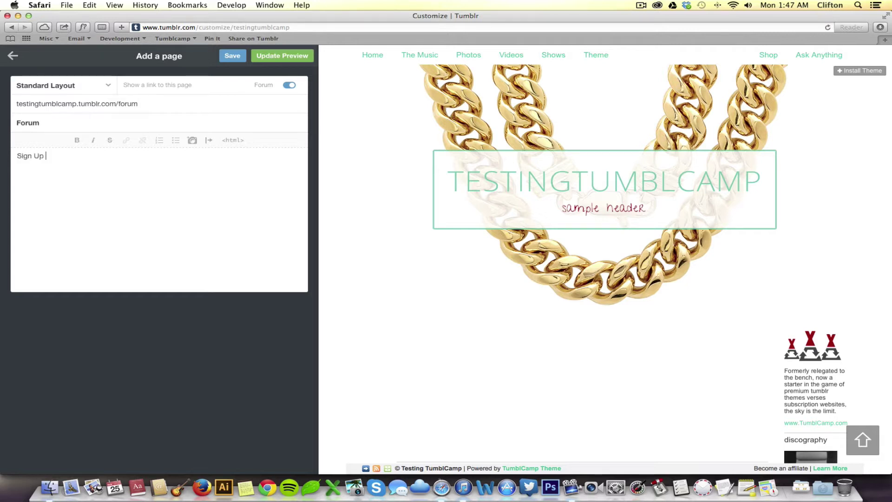
{"action": "type", "text": "and Join Us!"}
Step: Start a new body line, then copy the Forums snippet from Moot's Embedding documentation
{"action": "key", "text": "Return"}
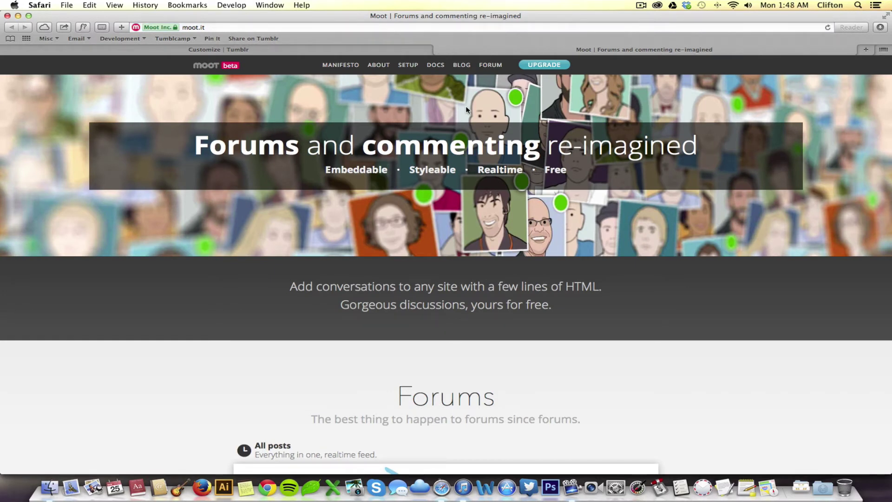
{"action": "left_click", "coordinate": [435, 66]}
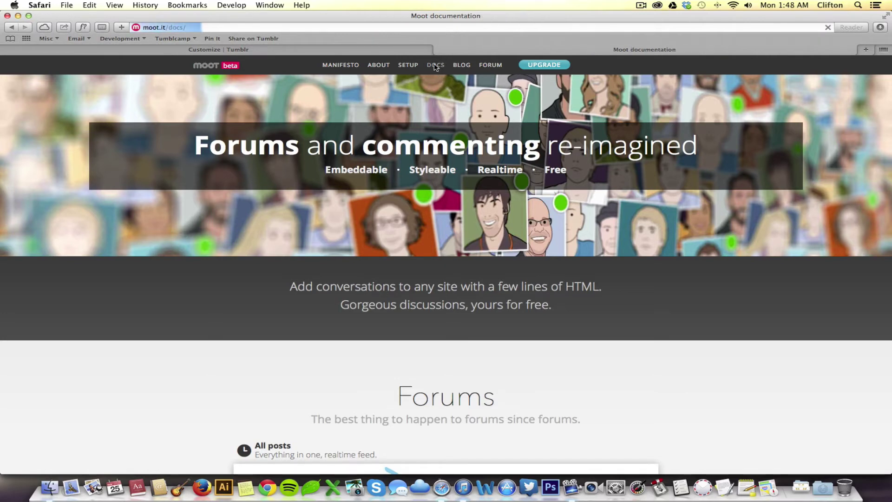
{"action": "left_click", "coordinate": [609, 305]}
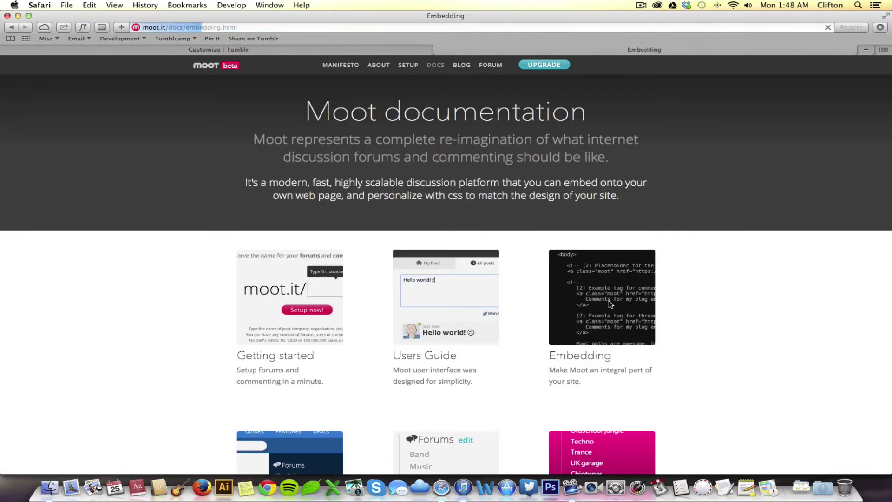
{"action": "scroll", "coordinate": [673, 293], "scroll_direction": "down", "scroll_amount": 5}
{"action": "scroll", "coordinate": [674, 292], "scroll_direction": "down", "scroll_amount": 15}
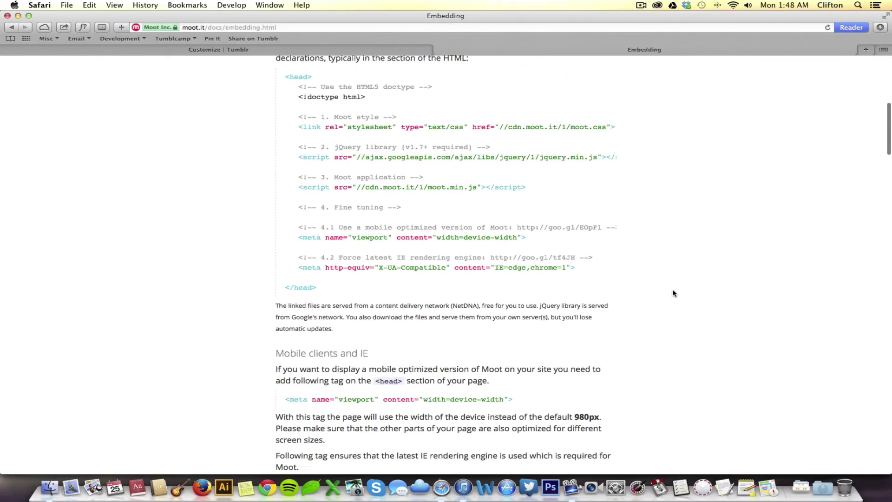
{"action": "scroll", "coordinate": [673, 292], "scroll_direction": "down", "scroll_amount": 3}
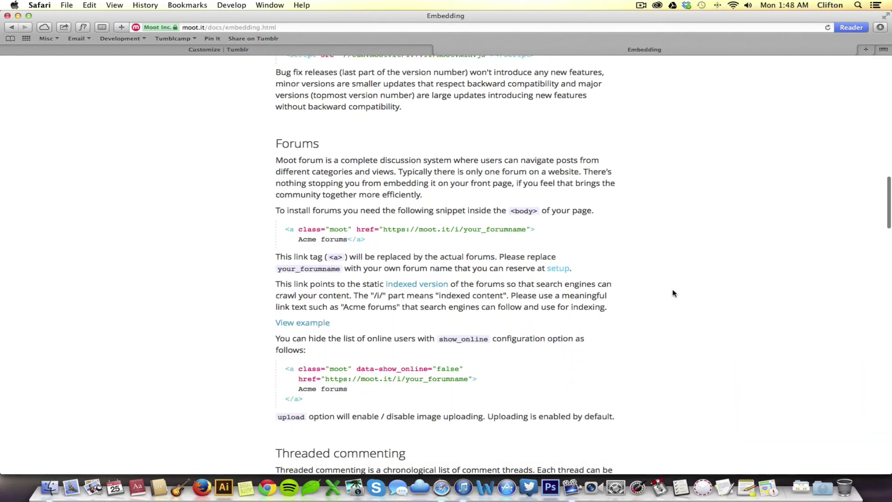
{"action": "left_click_drag", "start_coordinate": [367, 217], "coordinate": [286, 205]}
{"action": "key", "text": "super+c"}
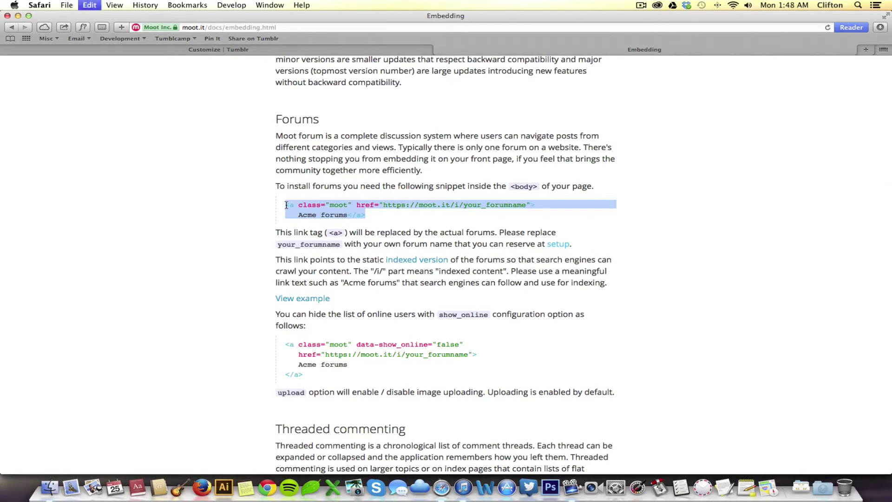
Step: Paste the Moot forum snippet into the Forum page's HTML below the paragraph
{"action": "left_click", "coordinate": [231, 48]}
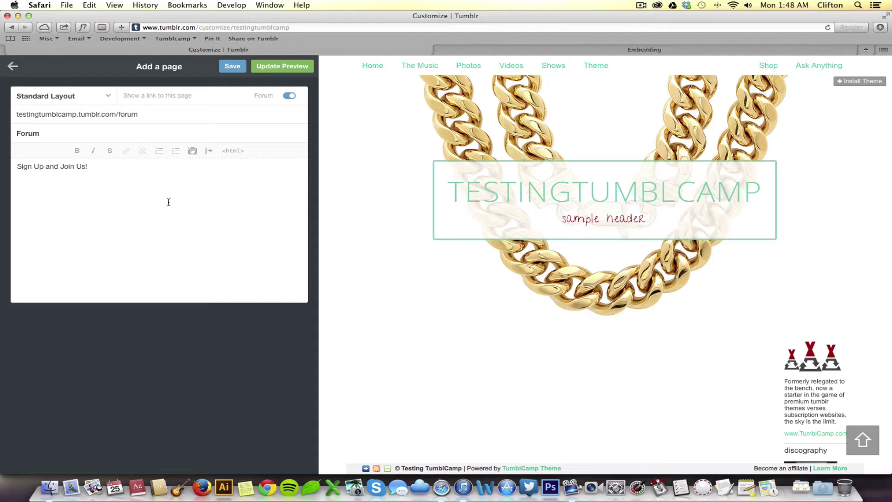
{"action": "left_click", "coordinate": [75, 187]}
{"action": "left_click", "coordinate": [233, 152]}
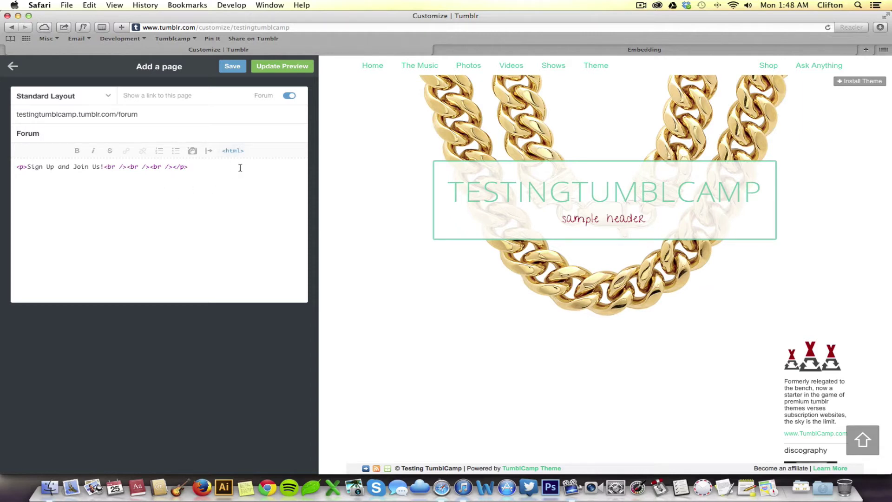
{"action": "key", "text": "super+v"}
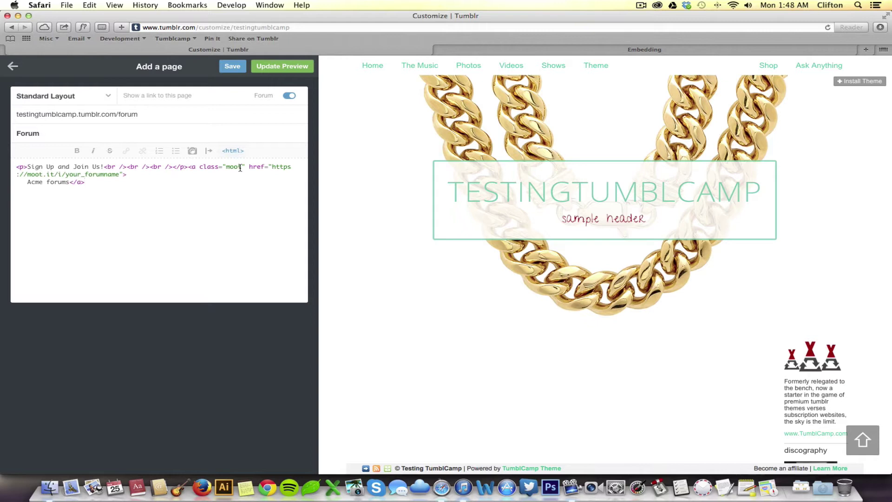
Step: Replace your_forumname with tumblcamp and Acme with TumblCamp in the embed link
{"action": "left_click_drag", "start_coordinate": [120, 174], "coordinate": [66, 174]}
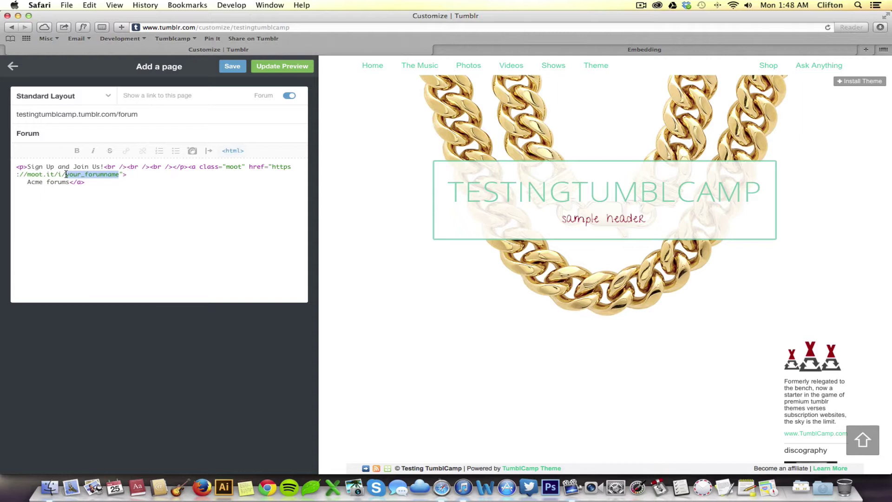
{"action": "type", "text": "tumblcamp"}
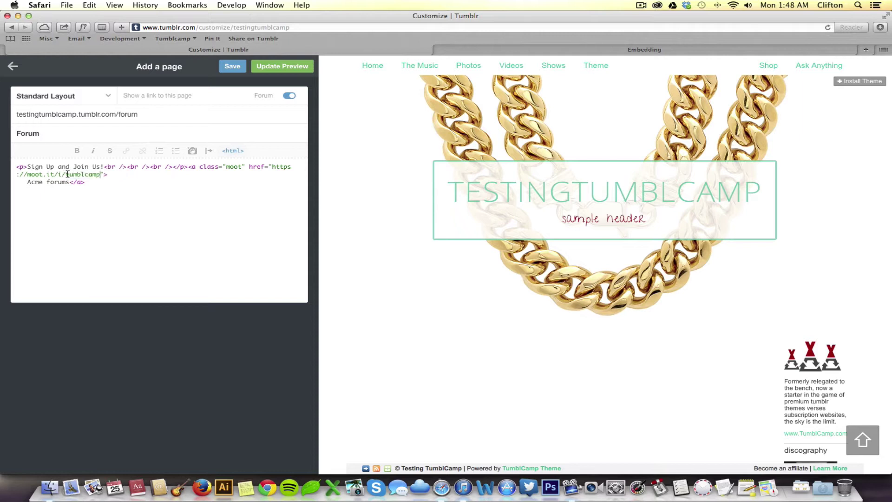
{"action": "double_click", "coordinate": [34, 182]}
{"action": "type", "text": "Tumblcamp"}
{"action": "key", "text": "Left"}
{"action": "key", "text": "Left"}
{"action": "key", "text": "Left"}
{"action": "key", "text": "BackSpace"}
{"action": "type", "text": "C"}
Step: Update the preview, check the embedded forum, and save the Forum page
{"action": "left_click", "coordinate": [287, 70]}
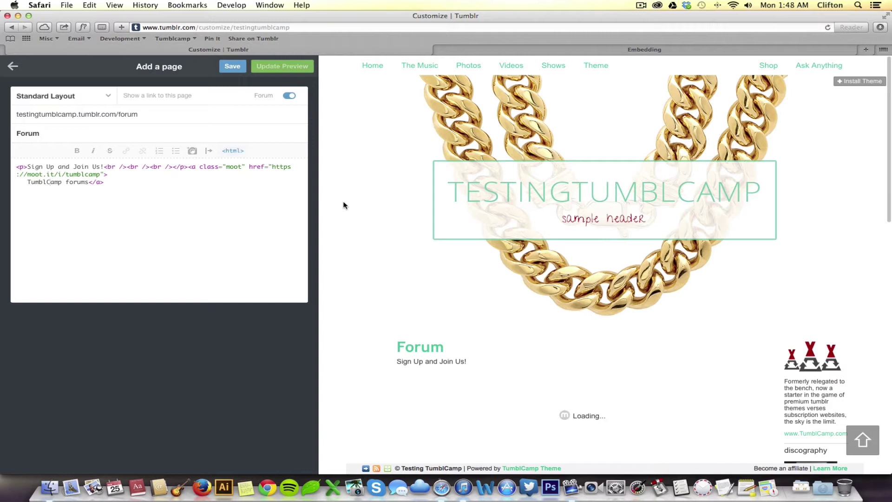
{"action": "scroll", "coordinate": [344, 310], "scroll_direction": "down", "scroll_amount": 2}
{"action": "scroll", "coordinate": [344, 310], "scroll_direction": "down", "scroll_amount": 1}
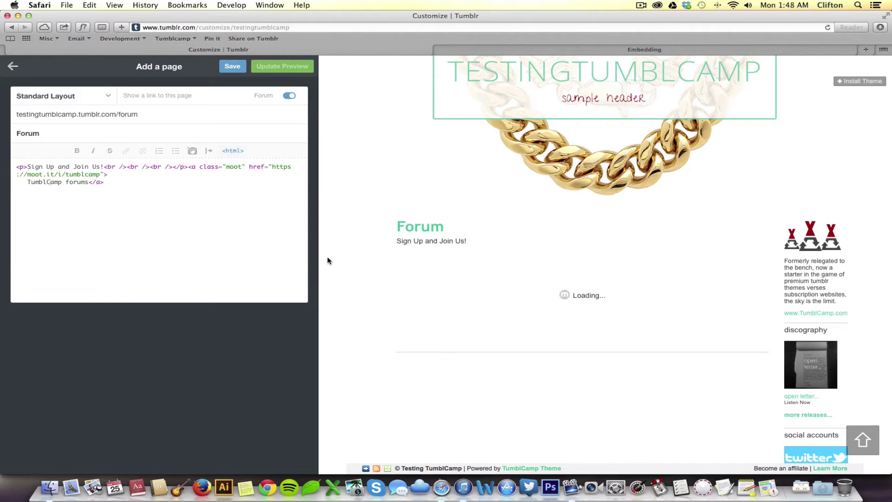
{"action": "scroll", "coordinate": [327, 259], "scroll_direction": "up", "scroll_amount": 4}
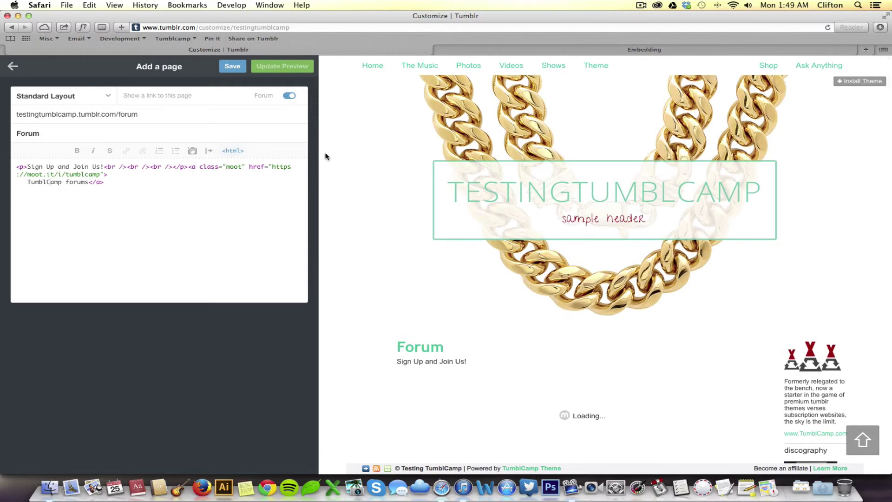
{"action": "left_click", "coordinate": [233, 67]}
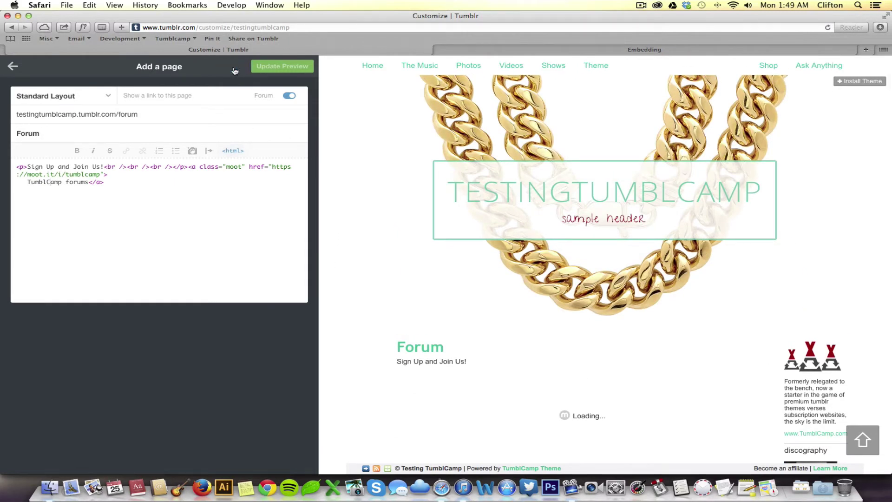
Step: Open the live blog's Forum page in a new tab and scroll through the embedded forum
{"action": "left_click", "coordinate": [867, 49]}
{"action": "type", "text": "testingtumblcamp.tumblr.com"}
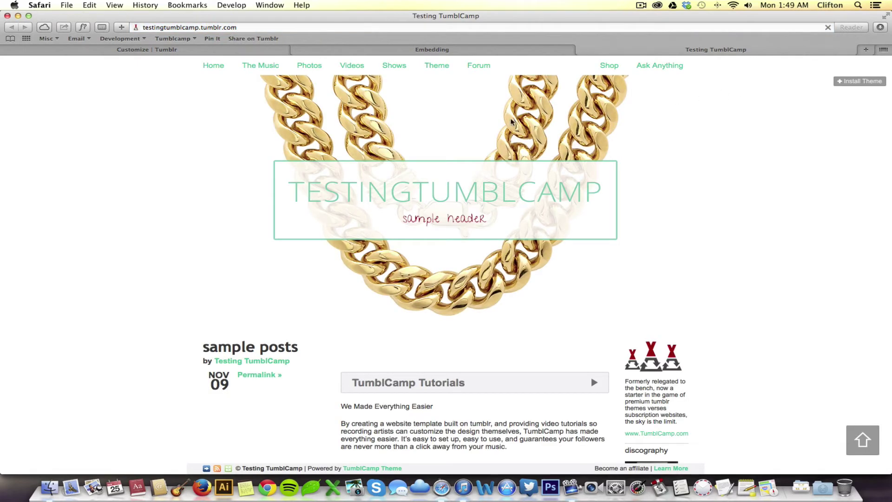
{"action": "left_click", "coordinate": [479, 68]}
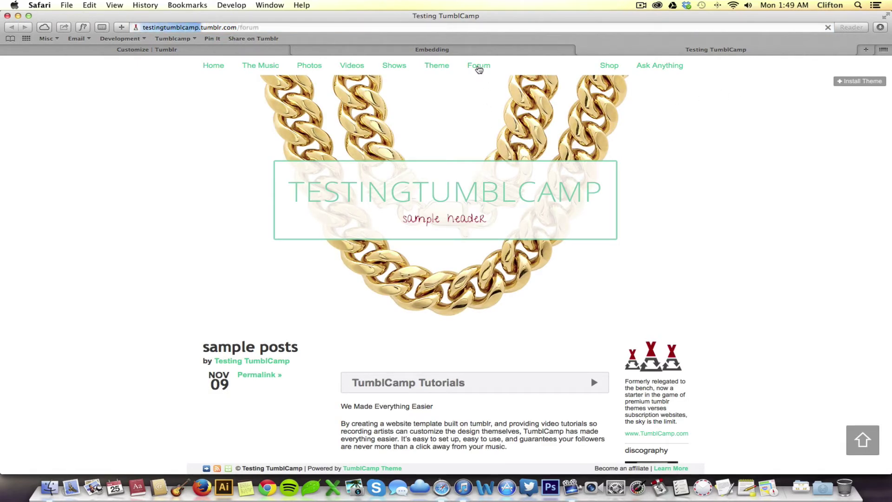
{"action": "scroll", "coordinate": [181, 203], "scroll_direction": "down", "scroll_amount": 5}
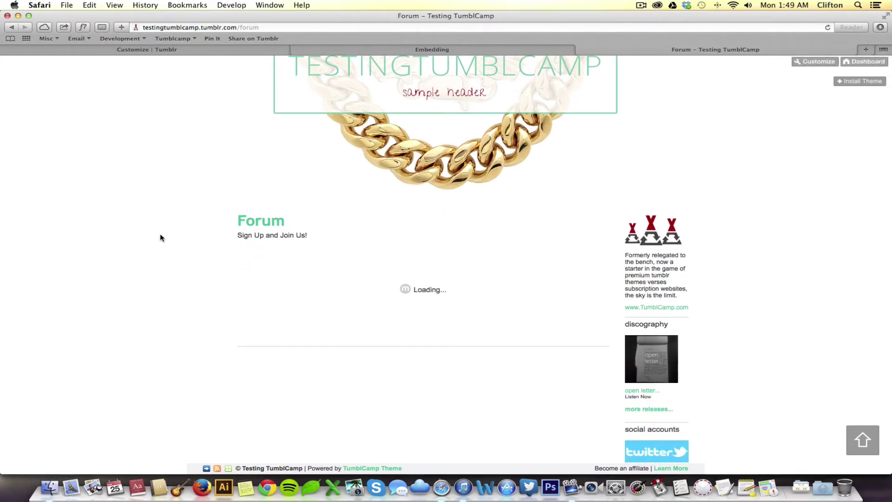
{"action": "scroll", "coordinate": [160, 235], "scroll_direction": "down", "scroll_amount": 5}
{"action": "scroll", "coordinate": [159, 234], "scroll_direction": "down", "scroll_amount": 1}
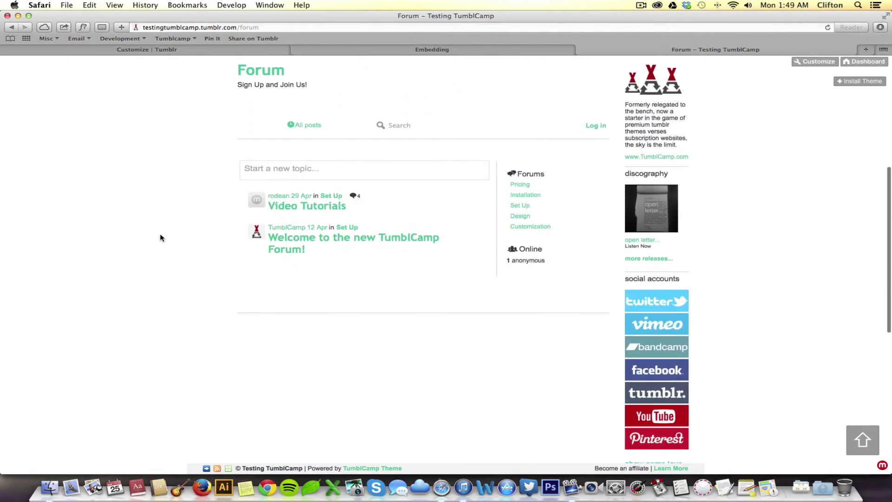
{"action": "scroll", "coordinate": [160, 238], "scroll_direction": "up", "scroll_amount": 6}
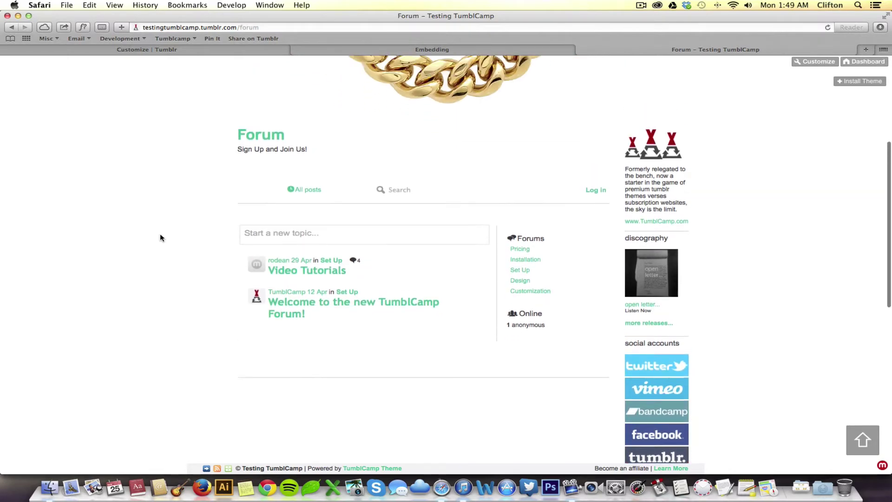
{"action": "scroll", "coordinate": [159, 237], "scroll_direction": "down", "scroll_amount": 2}
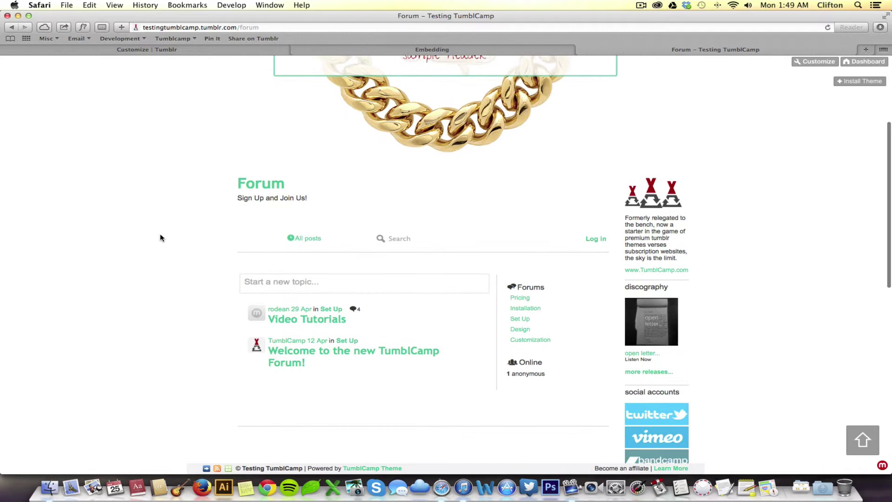
Step: Open the forum's log-in window, close it again, and review the page
{"action": "left_click", "coordinate": [595, 238]}
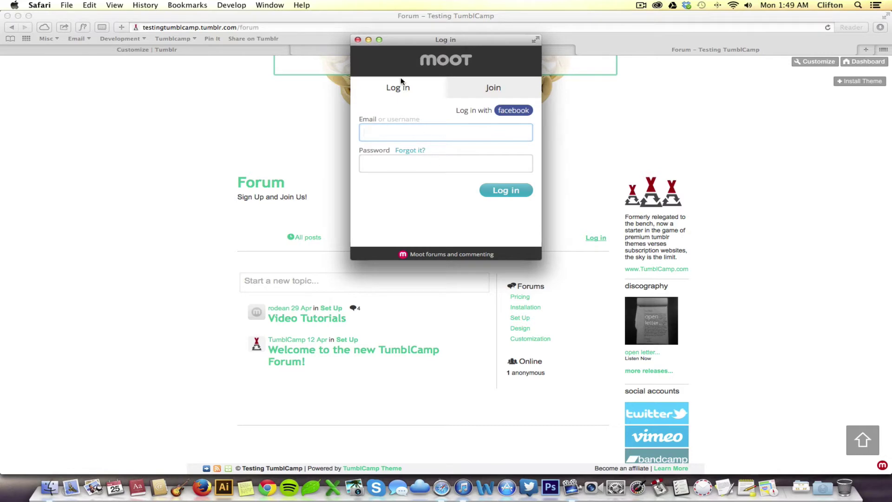
{"action": "left_click", "coordinate": [357, 39]}
{"action": "scroll", "coordinate": [160, 159], "scroll_direction": "up", "scroll_amount": 5}
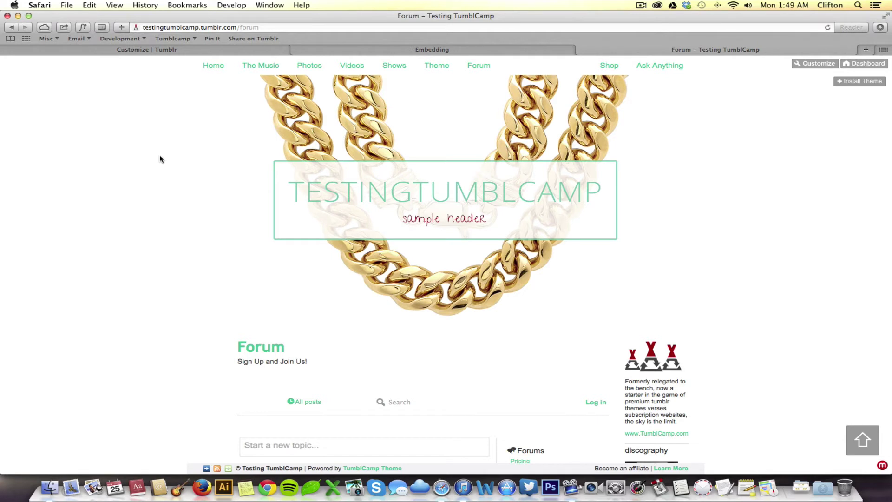
{"action": "scroll", "coordinate": [160, 159], "scroll_direction": "down", "scroll_amount": 5}
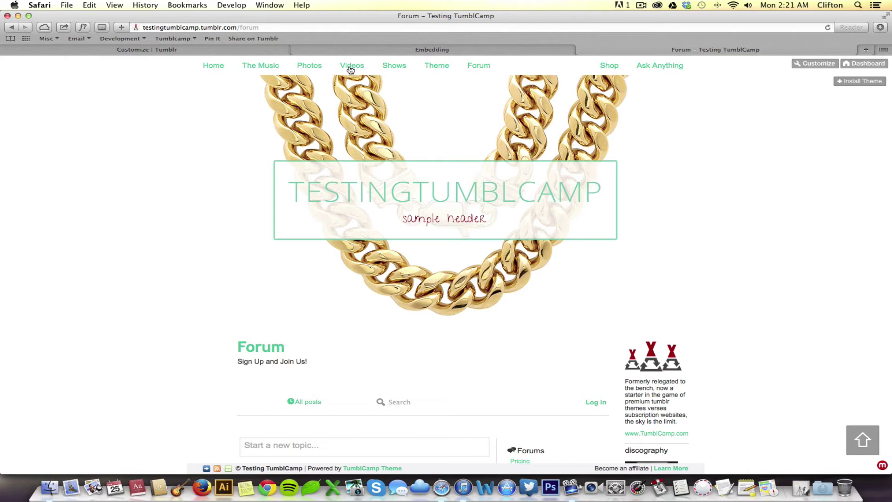
Step: Return to the 'Customize | Tumblr' tab to bring back the theme customizer
{"action": "left_click", "coordinate": [155, 52]}
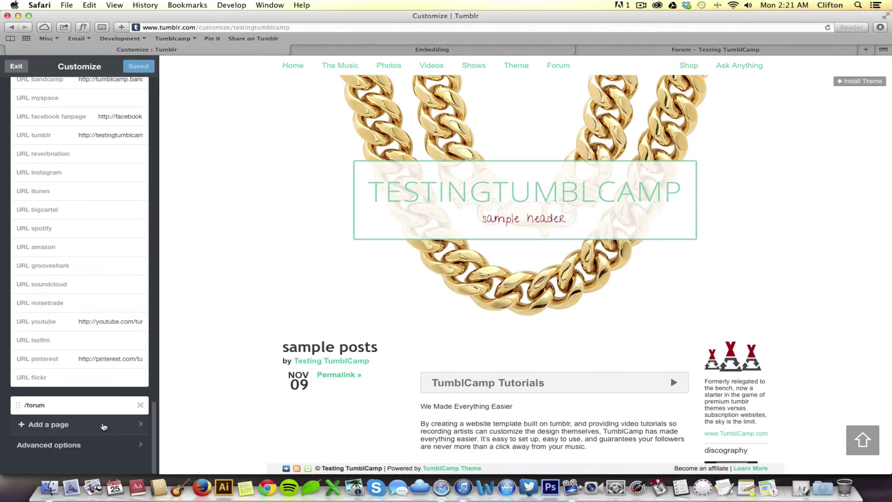
Step: Add a page at /tutorials titled Tutorials, with Tutorials as its body text
{"action": "left_click", "coordinate": [103, 426]}
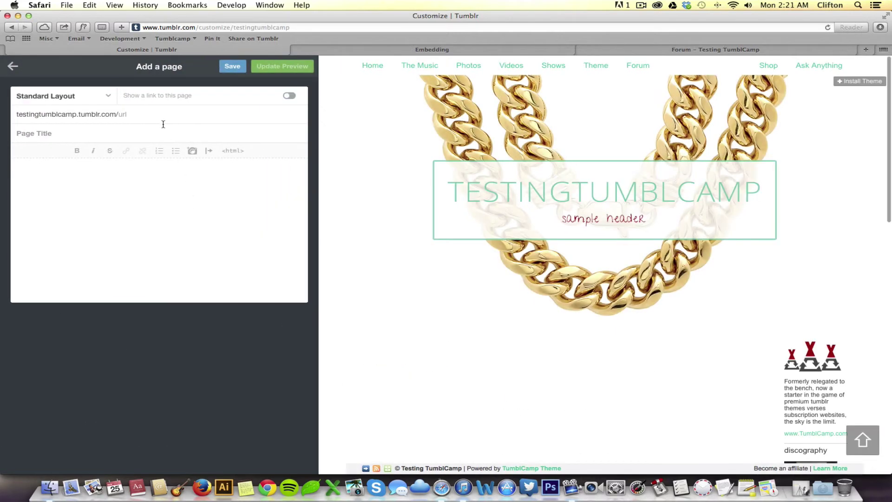
{"action": "left_click", "coordinate": [156, 115]}
{"action": "type", "text": "tutorials"}
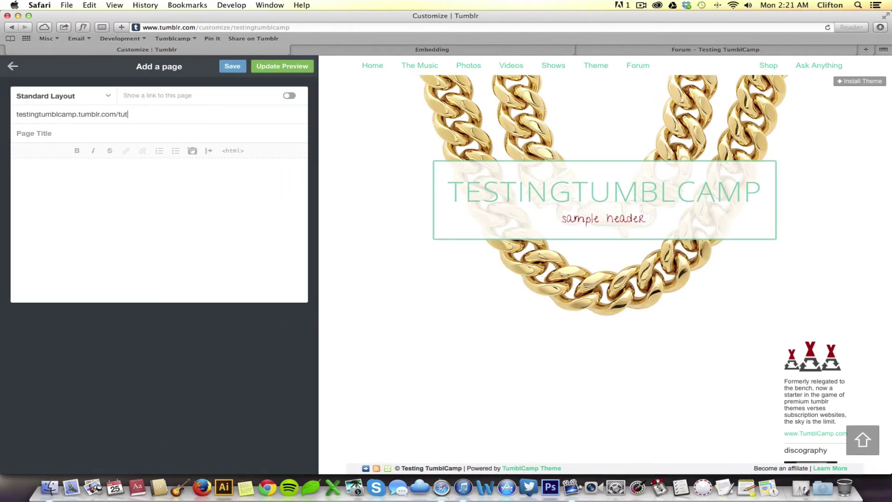
{"action": "left_click", "coordinate": [100, 134]}
{"action": "type", "text": "Tutorials"}
{"action": "type", "text": "orials"}
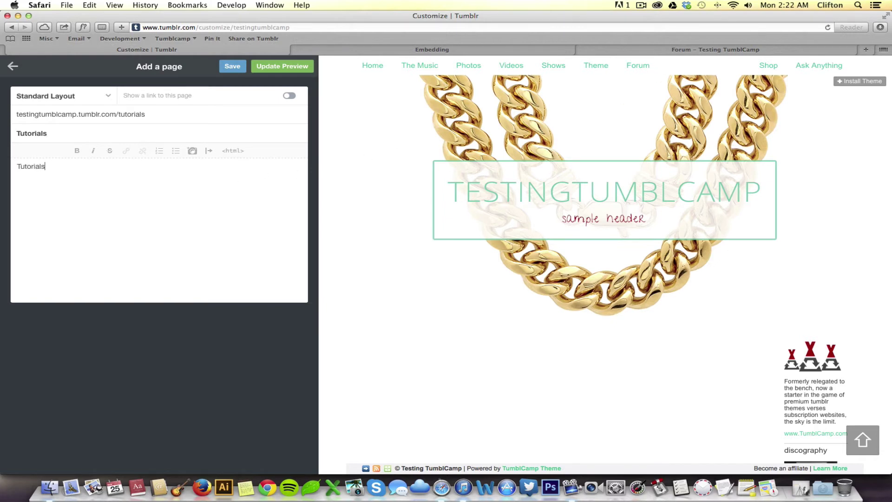
{"action": "key", "text": "Return"}
Step: Copy the featured Vimeo video's embed code from the blog's Videos page and return to the editor
{"action": "left_click", "coordinate": [695, 49]}
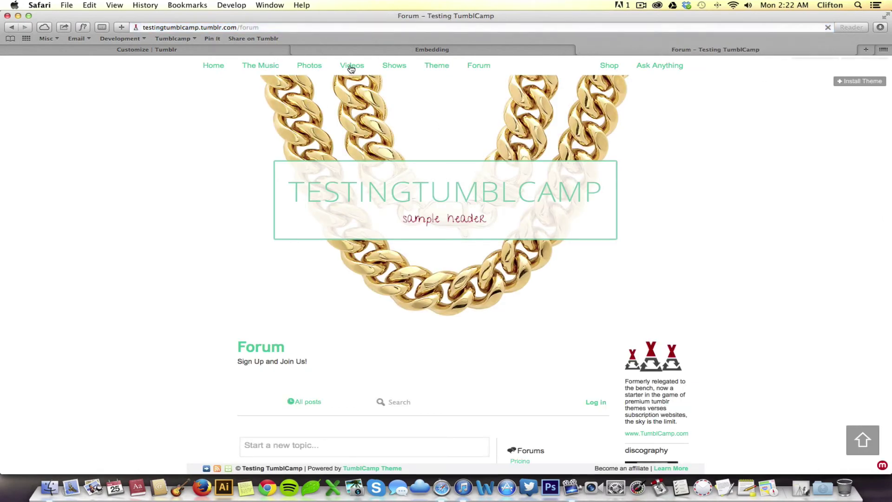
{"action": "left_click", "coordinate": [352, 69]}
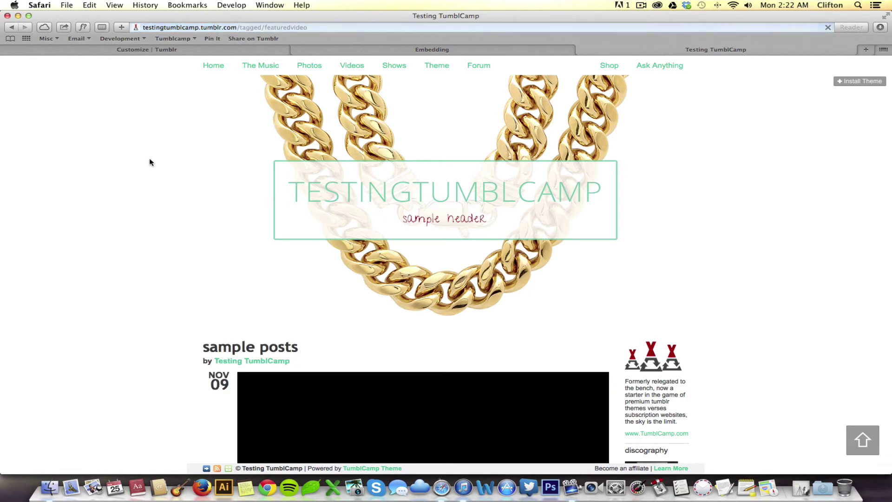
{"action": "scroll", "coordinate": [158, 305], "scroll_direction": "down", "scroll_amount": 5}
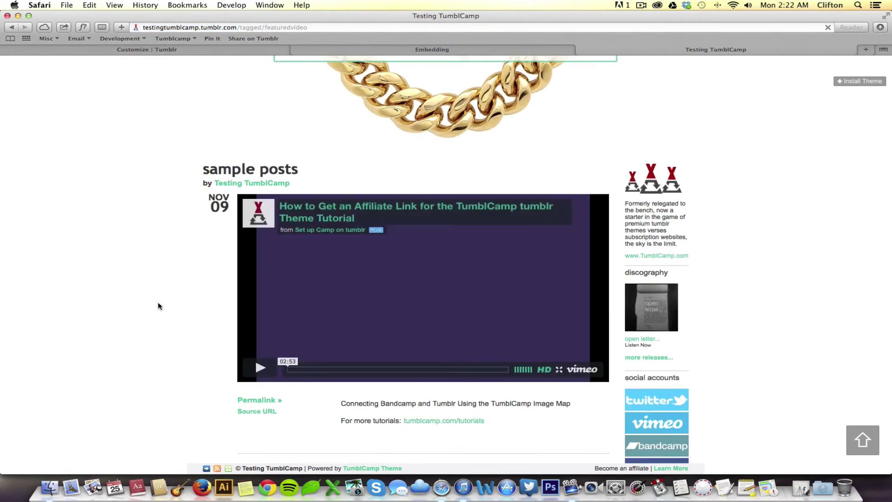
{"action": "scroll", "coordinate": [158, 306], "scroll_direction": "down", "scroll_amount": 1}
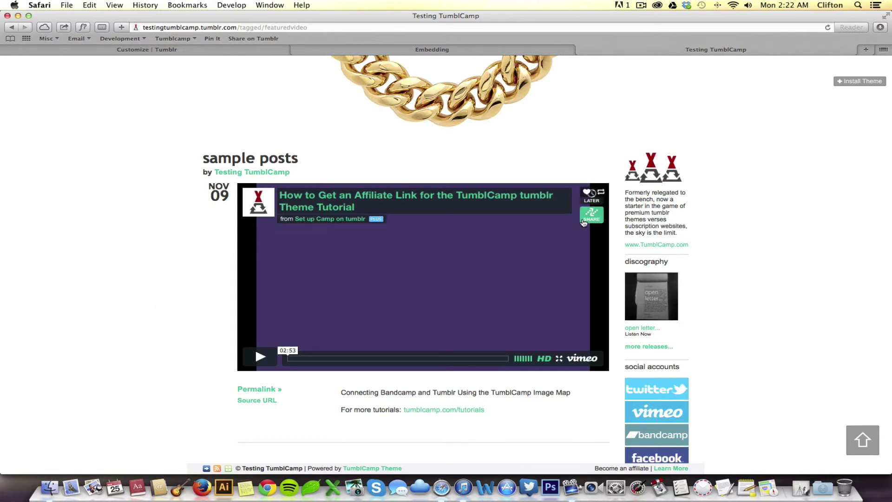
{"action": "left_click", "coordinate": [589, 221]}
{"action": "left_click", "coordinate": [476, 274]}
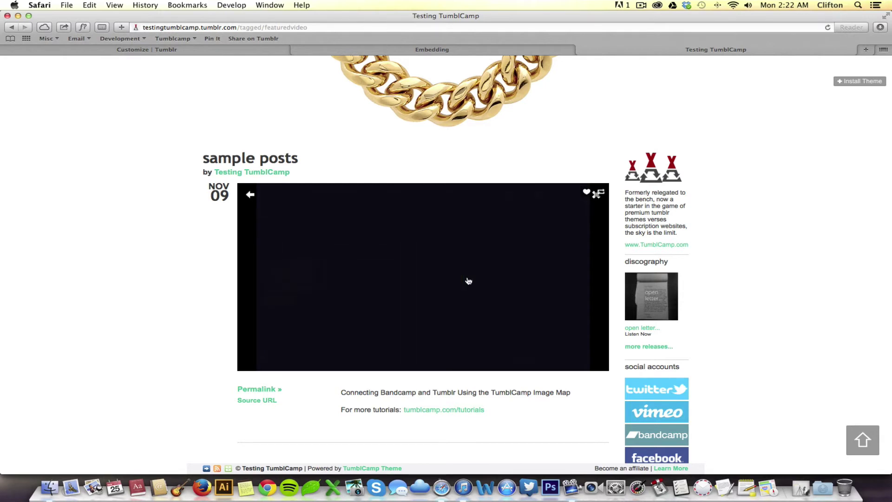
{"action": "left_click", "coordinate": [424, 287]}
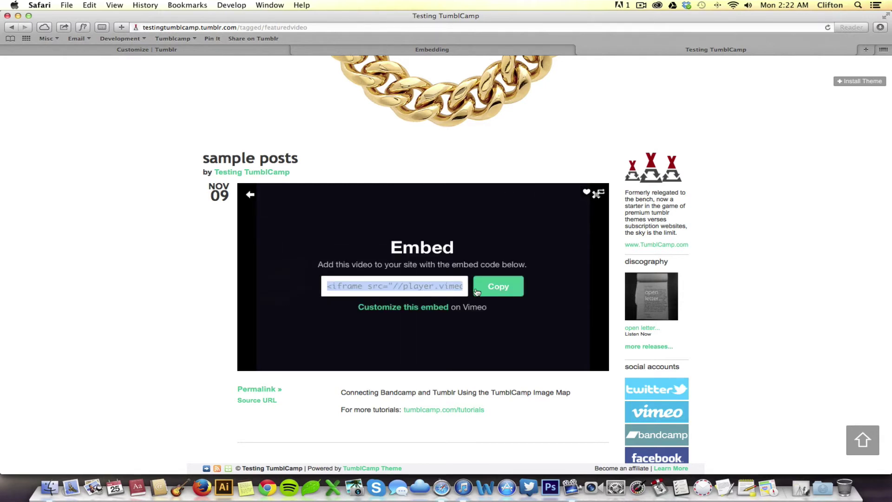
{"action": "left_click", "coordinate": [487, 291]}
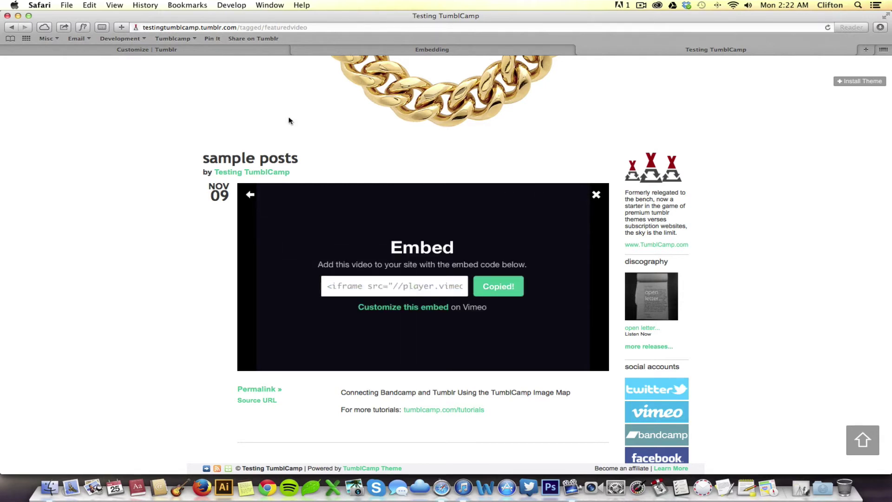
{"action": "left_click", "coordinate": [198, 46]}
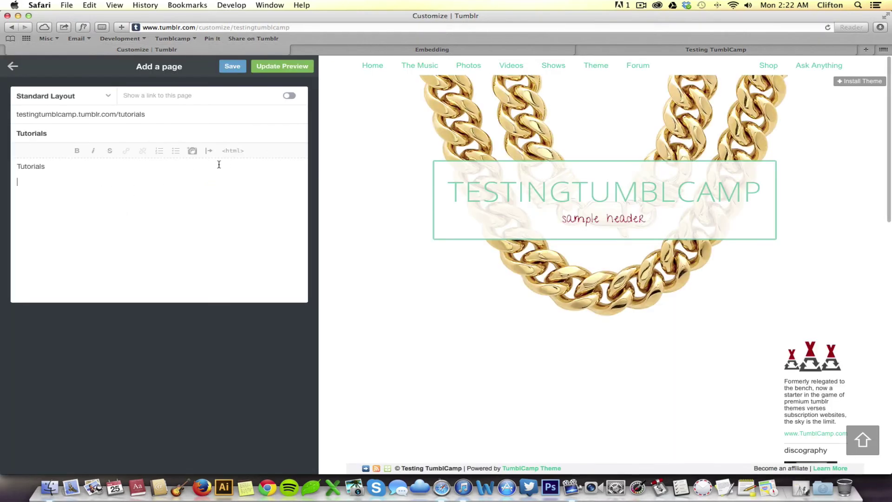
Step: Paste the Vimeo iframe embed into the empty paragraph of the Tutorials page HTML
{"action": "left_click", "coordinate": [232, 150]}
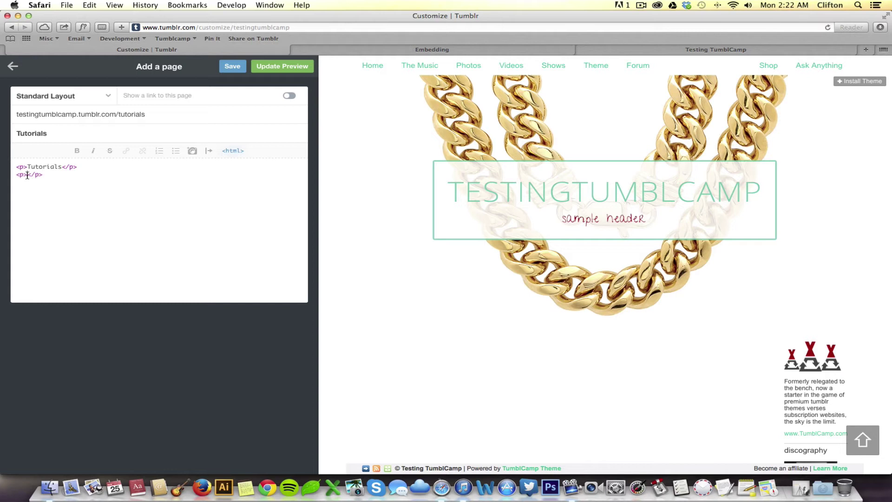
{"action": "left_click", "coordinate": [27, 175]}
{"action": "key", "text": "super+v"}
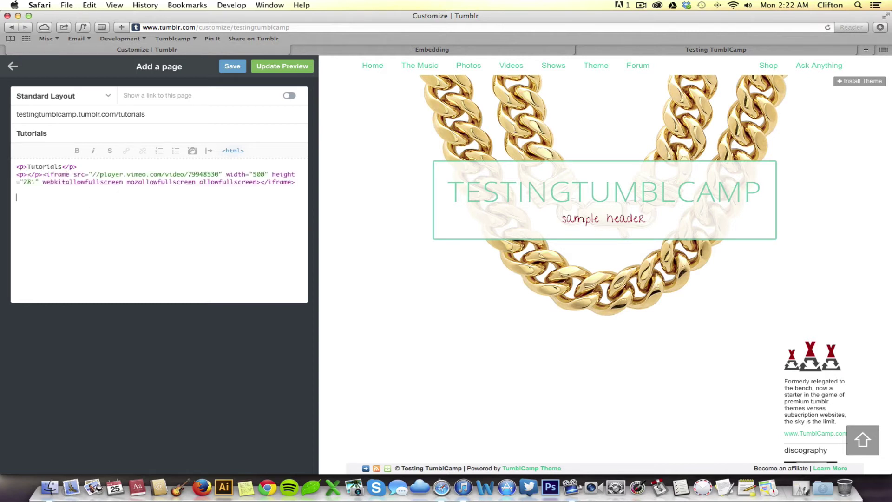
Step: Resize the iframe to width 700 and height 394, then save the Tutorials page
{"action": "left_click", "coordinate": [254, 173]}
{"action": "key", "text": "Right"}
{"action": "double_click", "coordinate": [31, 182]}
{"action": "type", "text": "394"}
{"action": "left_click", "coordinate": [235, 67]}
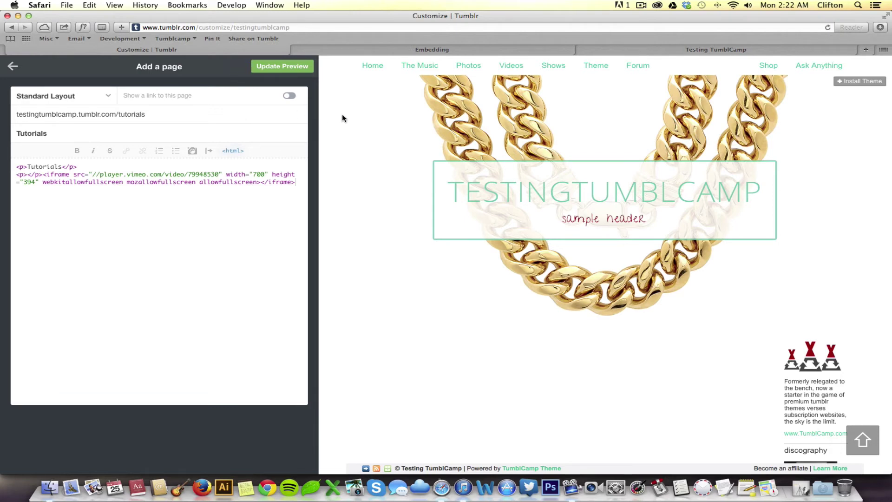
Step: Change the blog address from /tagged/featuredvideo to /tutorials and check the embedded Vimeo video
{"action": "left_click", "coordinate": [638, 53]}
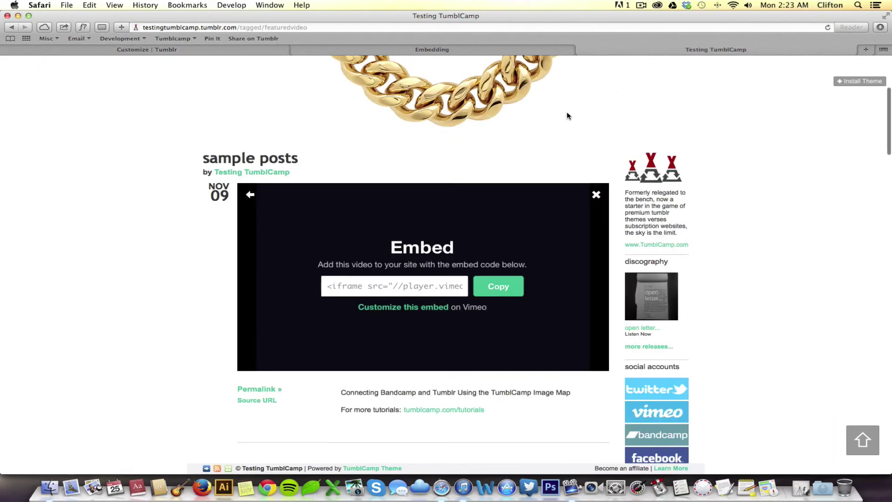
{"action": "left_click", "coordinate": [286, 27]}
{"action": "left_click", "coordinate": [285, 27]}
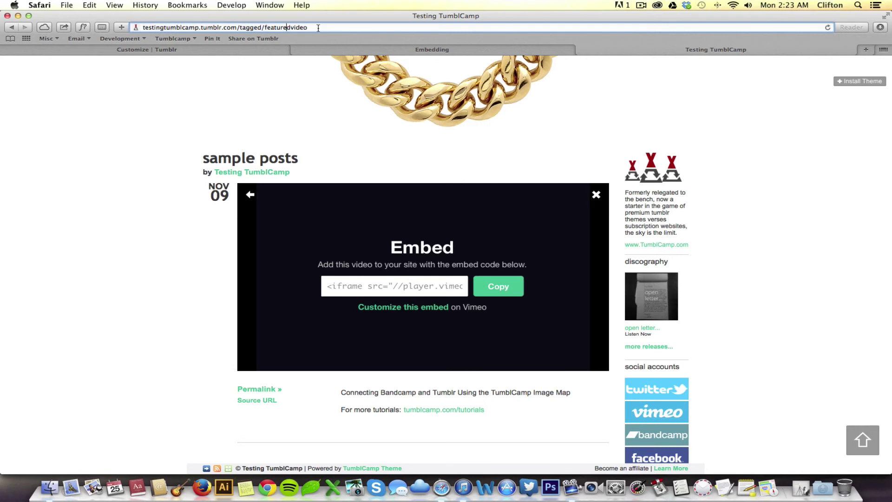
{"action": "left_click_drag", "start_coordinate": [318, 27], "coordinate": [239, 27]}
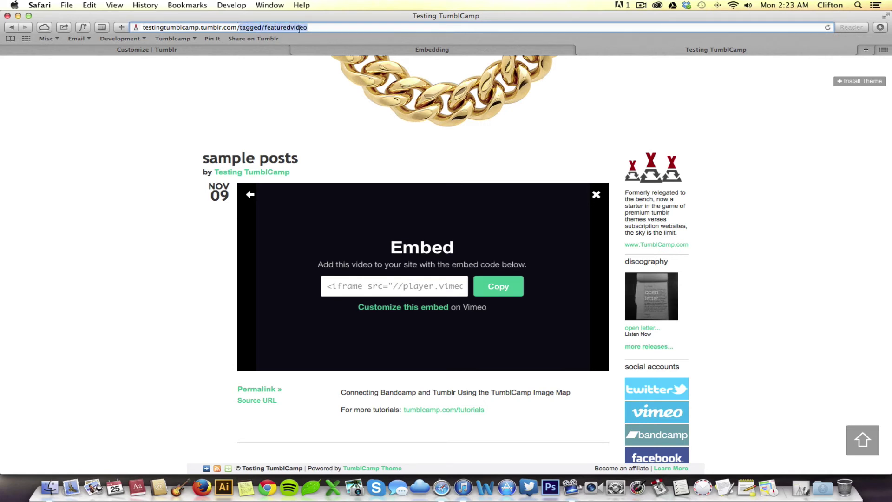
{"action": "type", "text": "/tutorials"}
{"action": "key", "text": "Return"}
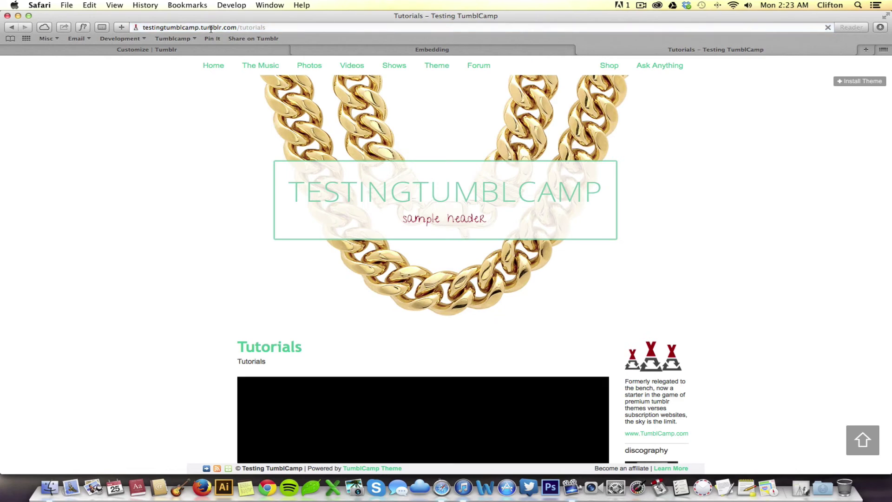
{"action": "scroll", "coordinate": [154, 286], "scroll_direction": "down", "scroll_amount": 5}
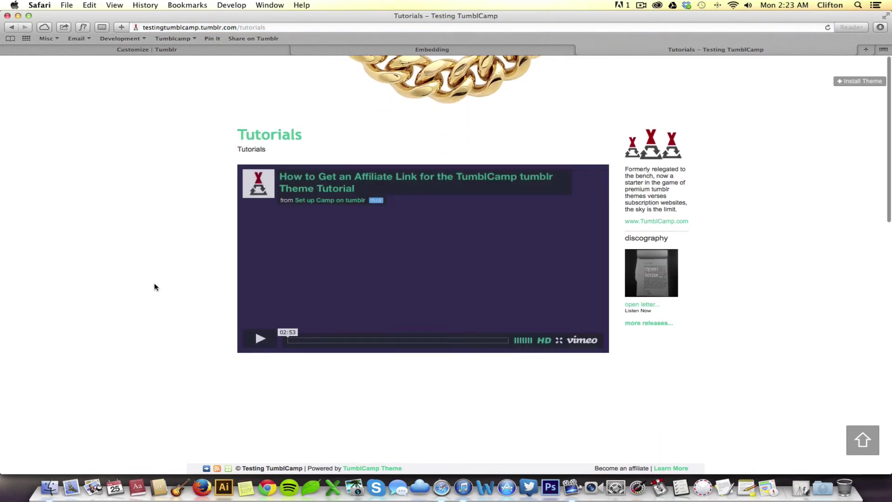
{"action": "scroll", "coordinate": [154, 286], "scroll_direction": "up", "scroll_amount": 3}
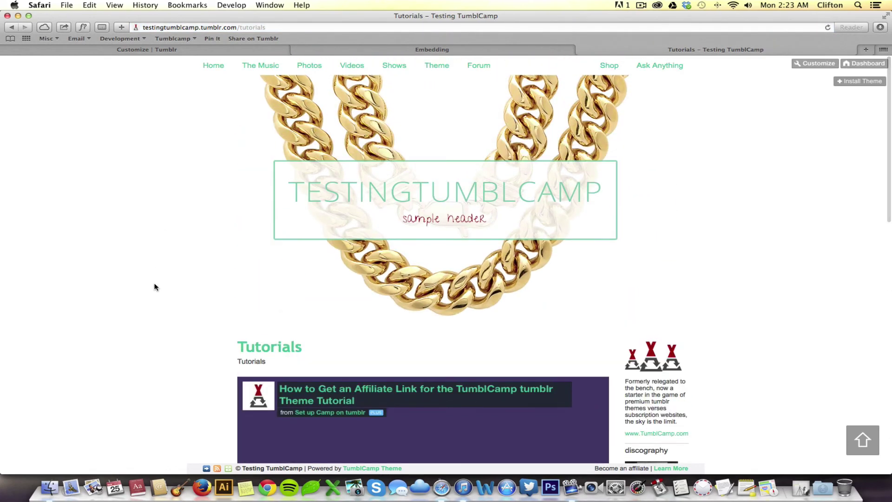
{"action": "scroll", "coordinate": [154, 287], "scroll_direction": "down", "scroll_amount": 1}
{"action": "scroll", "coordinate": [154, 286], "scroll_direction": "down", "scroll_amount": 1}
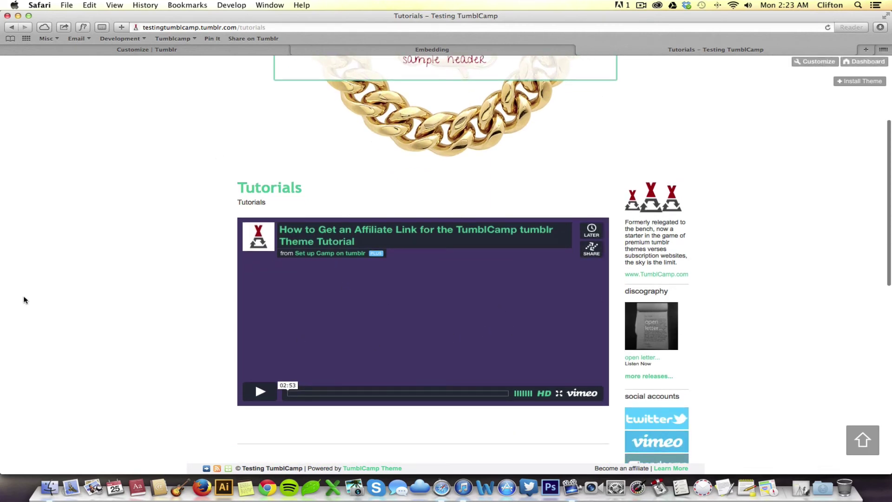
{"action": "scroll", "coordinate": [104, 236], "scroll_direction": "up", "scroll_amount": 4}
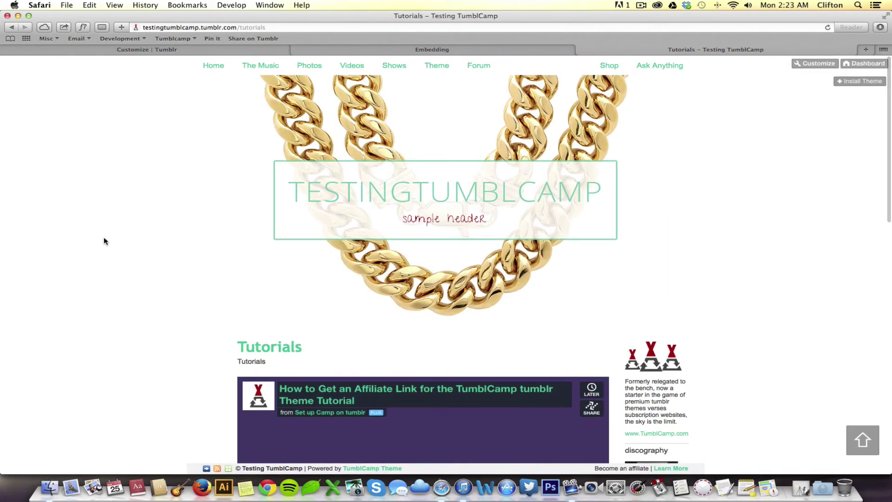
Step: Check where the Videos link leads, then copy the Tutorials page's full web address
{"action": "left_click", "coordinate": [353, 67]}
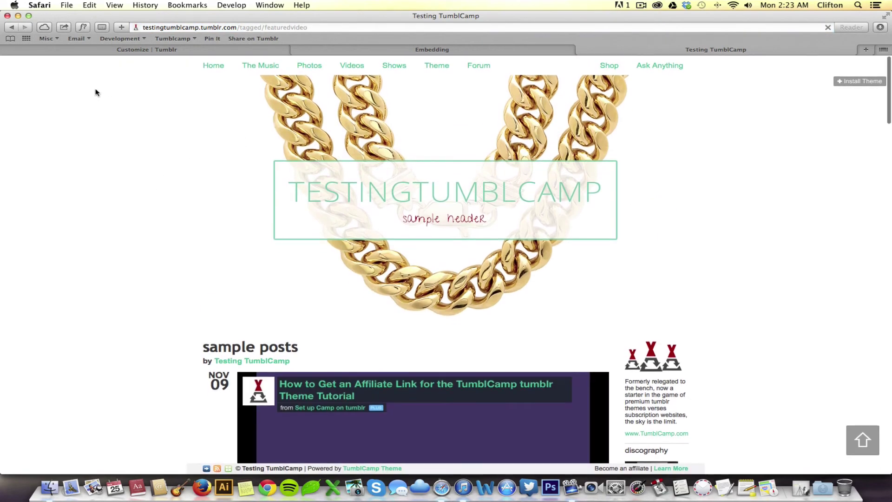
{"action": "left_click", "coordinate": [13, 28]}
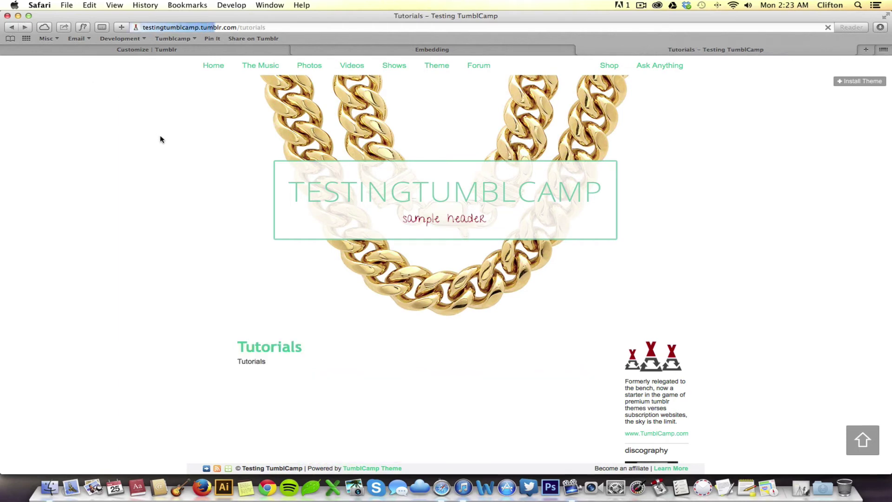
{"action": "left_click", "coordinate": [214, 28]}
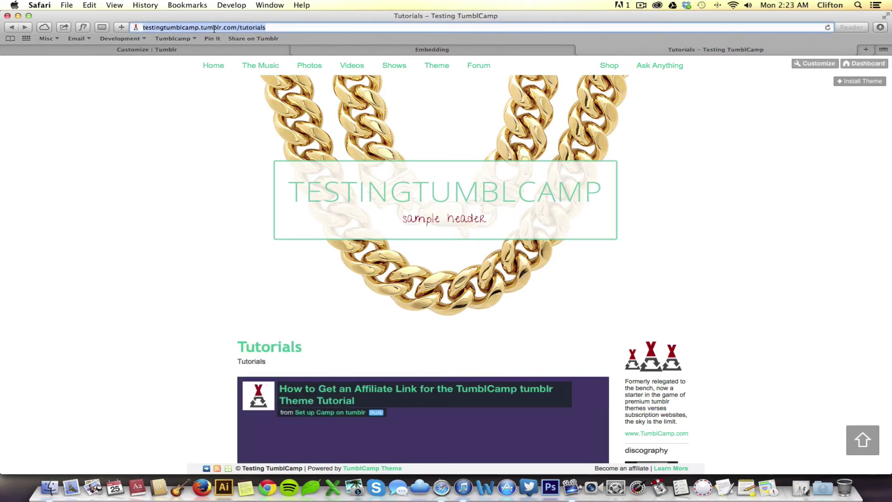
Step: Paste the /tutorials address into the theme's Alternative Videos Link and save
{"action": "left_click", "coordinate": [160, 49]}
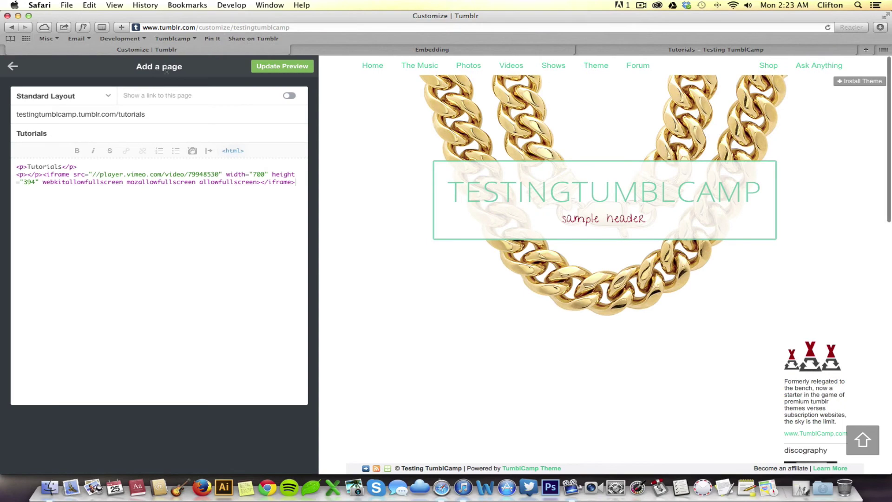
{"action": "left_click", "coordinate": [12, 67]}
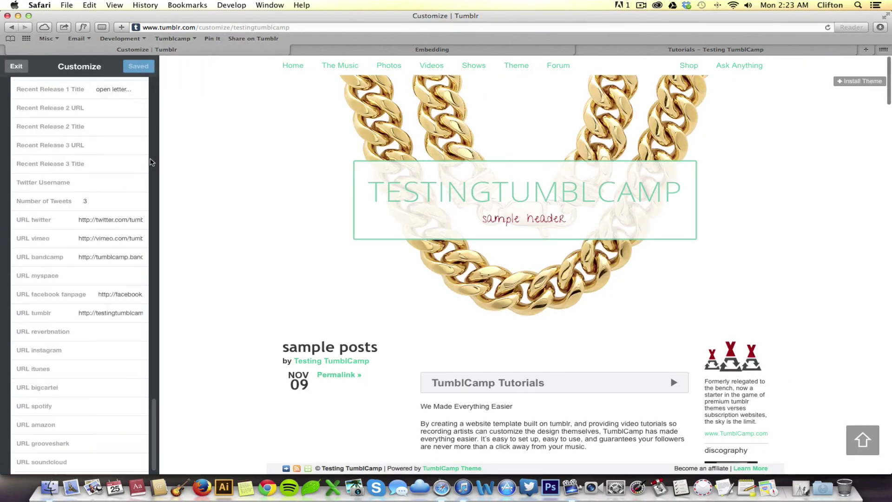
{"action": "scroll", "coordinate": [151, 162], "scroll_direction": "up", "scroll_amount": 15}
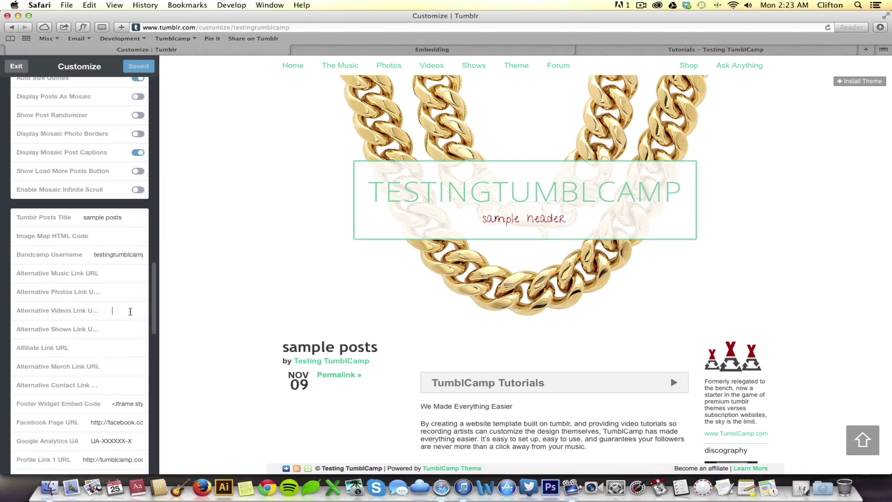
{"action": "key", "text": "super+v"}
{"action": "left_click", "coordinate": [131, 329]}
{"action": "left_click", "coordinate": [140, 68]}
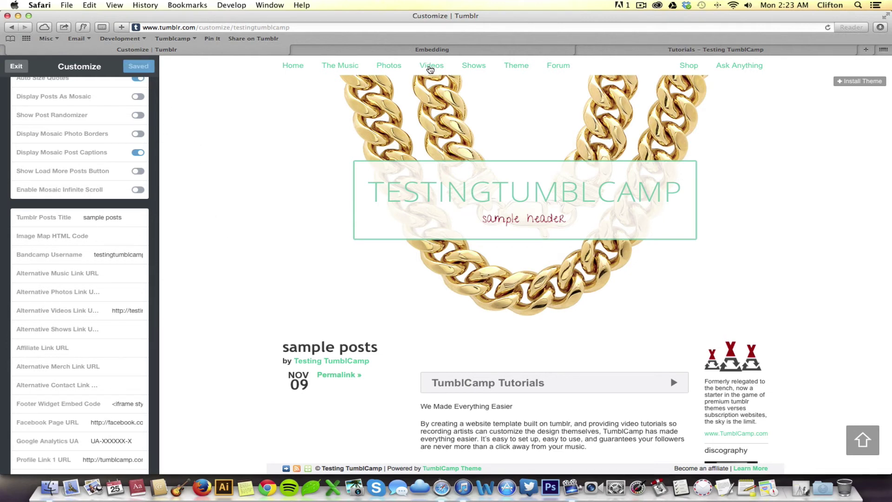
Step: Reload the blog, go Home, and confirm Videos in the nav opens /tutorials with the Vimeo video
{"action": "left_click", "coordinate": [724, 49]}
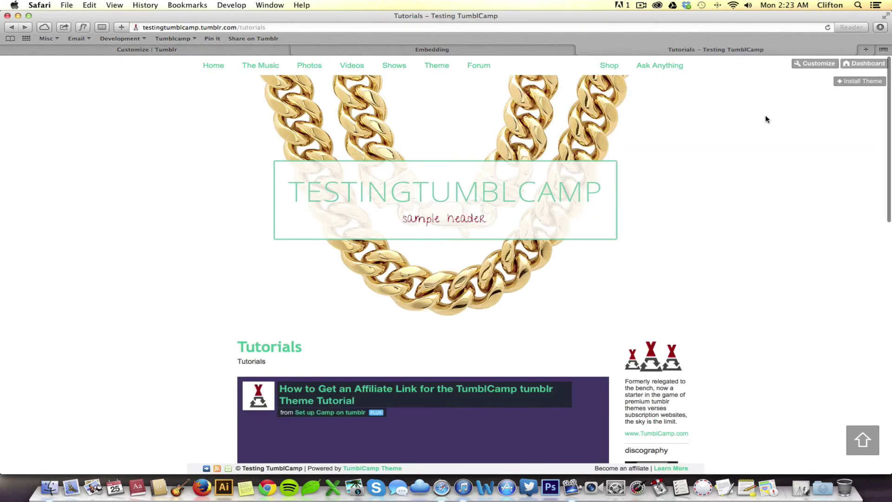
{"action": "left_click", "coordinate": [827, 27]}
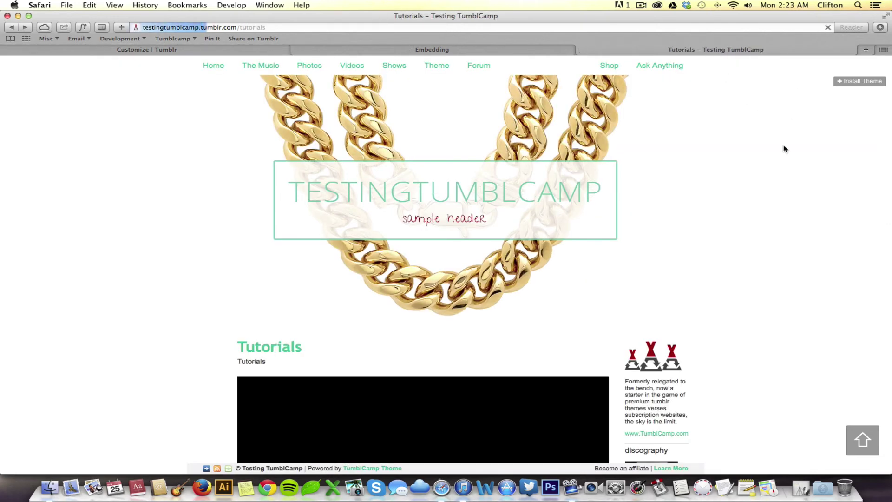
{"action": "left_click", "coordinate": [352, 66]}
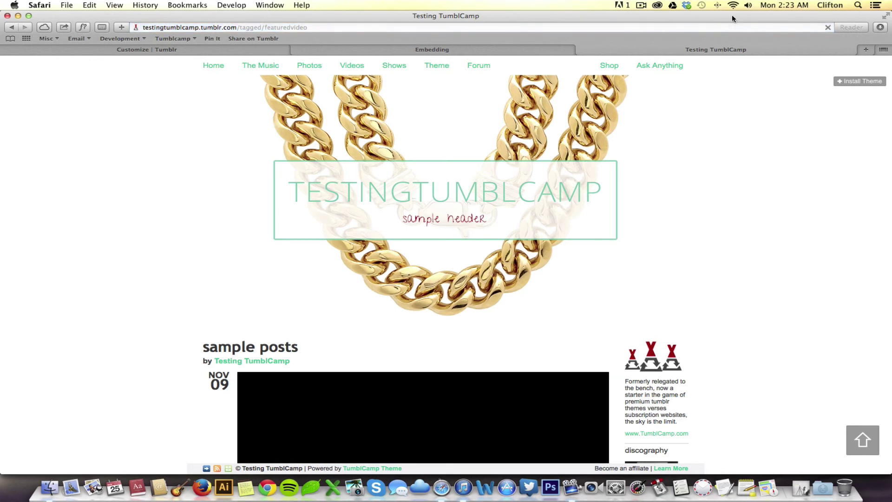
{"action": "left_click", "coordinate": [827, 28]}
{"action": "left_click", "coordinate": [213, 67]}
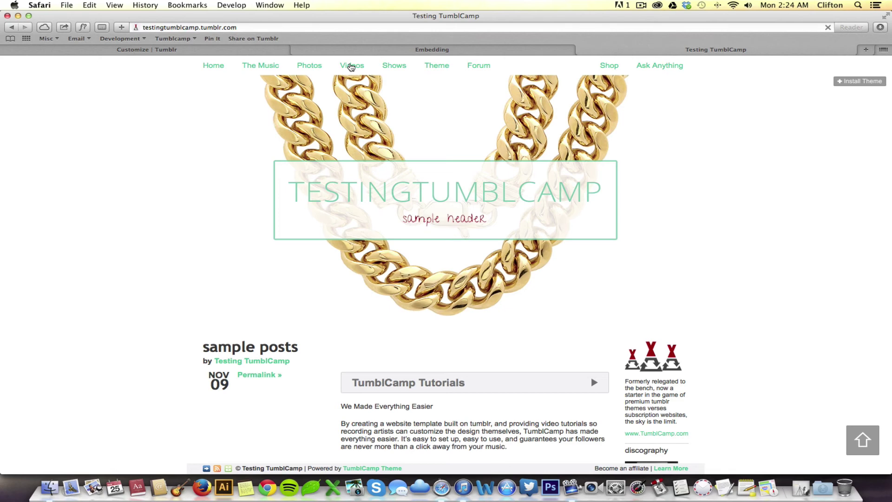
{"action": "left_click", "coordinate": [352, 68]}
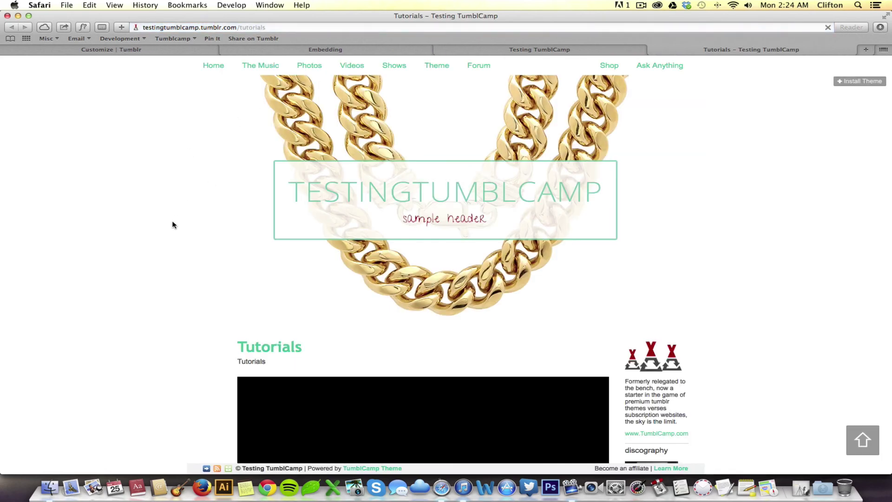
{"action": "scroll", "coordinate": [169, 232], "scroll_direction": "down", "scroll_amount": 2}
{"action": "scroll", "coordinate": [169, 232], "scroll_direction": "down", "scroll_amount": 3}
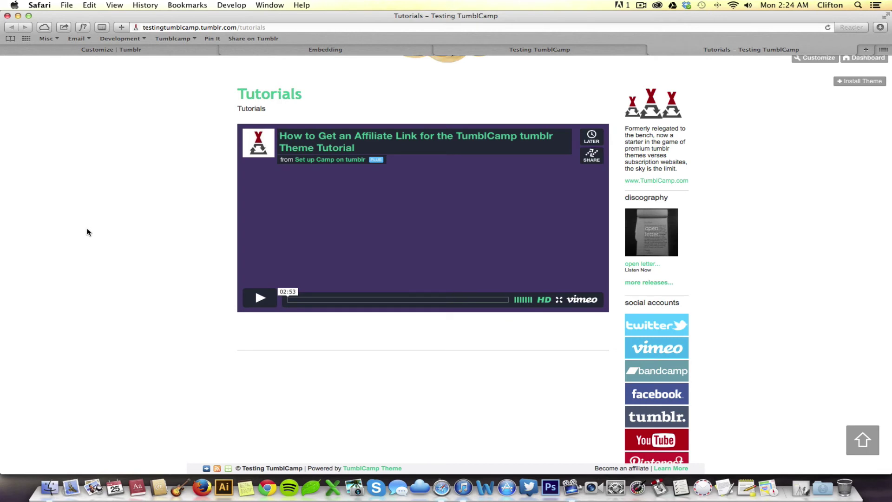
{"action": "scroll", "coordinate": [87, 232], "scroll_direction": "up", "scroll_amount": 5}
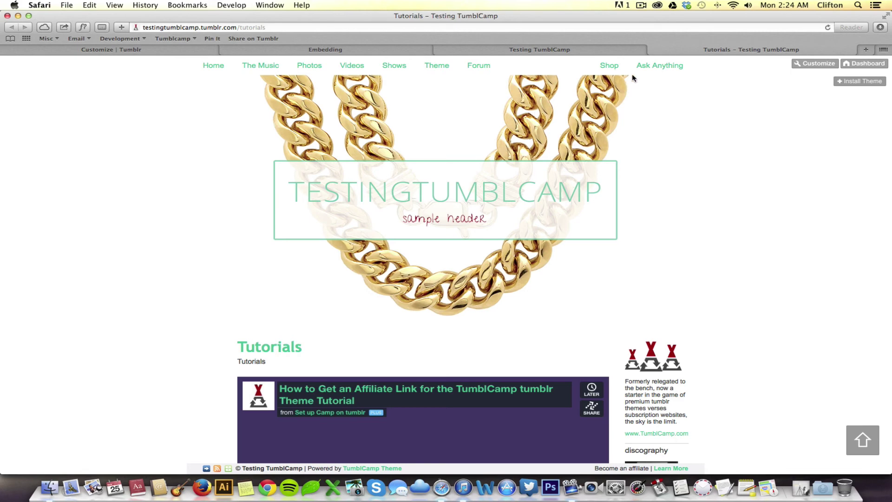
{"action": "scroll", "coordinate": [141, 194], "scroll_direction": "down", "scroll_amount": 5}
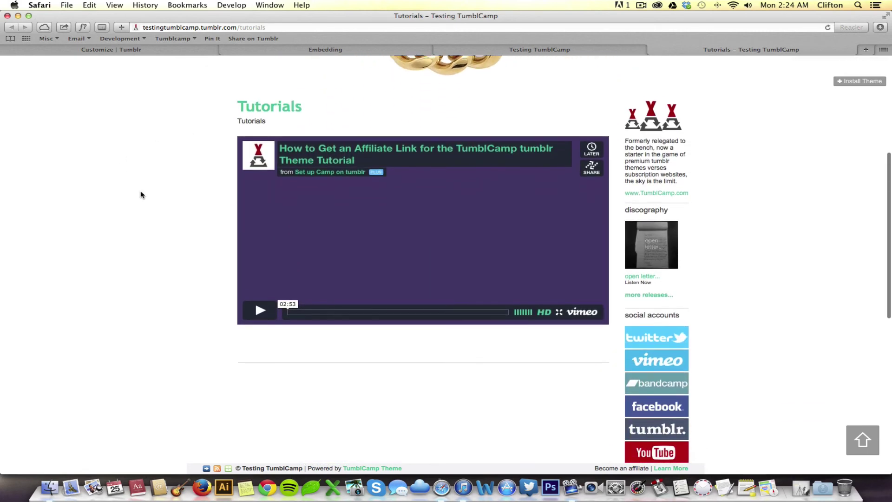
{"action": "scroll", "coordinate": [141, 194], "scroll_direction": "up", "scroll_amount": 5}
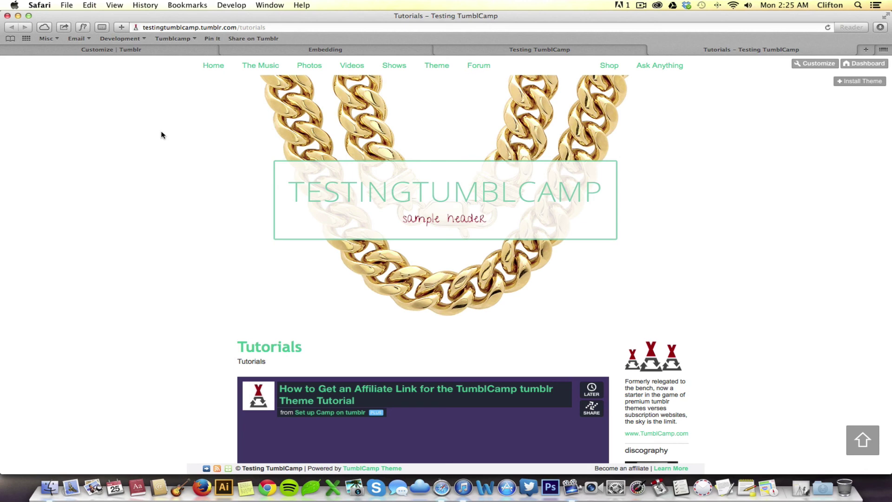
Step: Return to the Customize screen and scroll the settings sidebar toward the pages list
{"action": "left_click", "coordinate": [112, 49]}
{"action": "scroll", "coordinate": [155, 223], "scroll_direction": "down", "scroll_amount": 20}
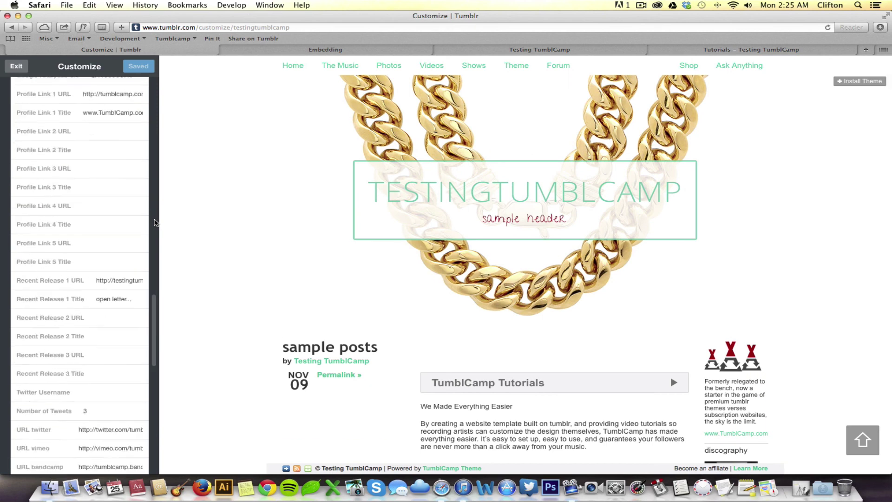